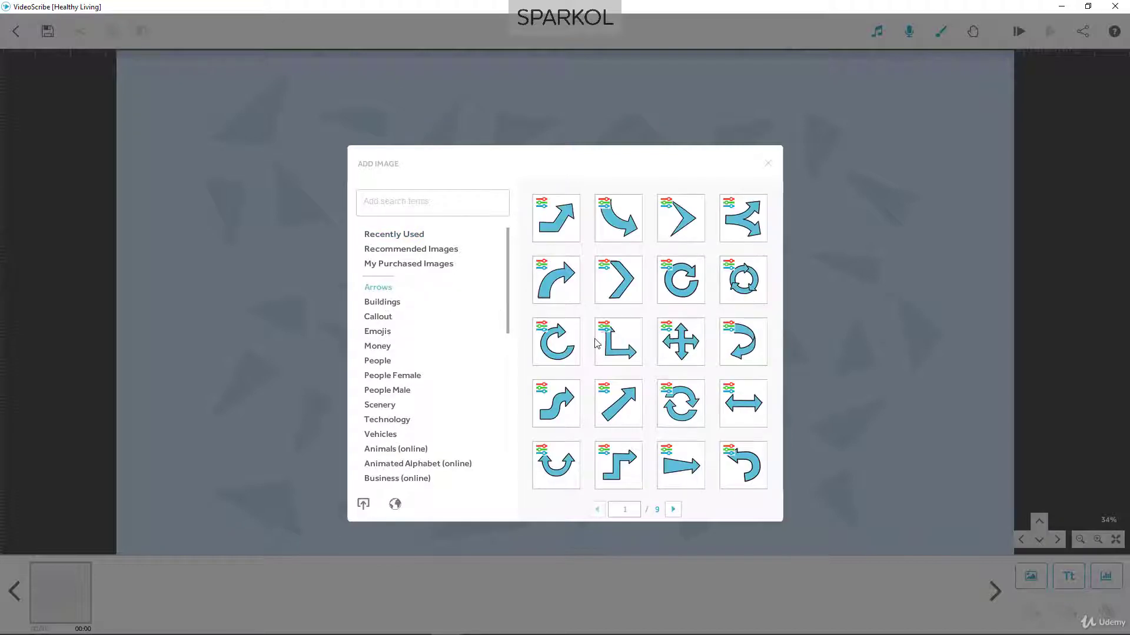
# - Look through the first pages of the Arrows category in the image library
pyautogui.scroll(-1, 595, 343)
pyautogui.scroll(-1, 635, 324)
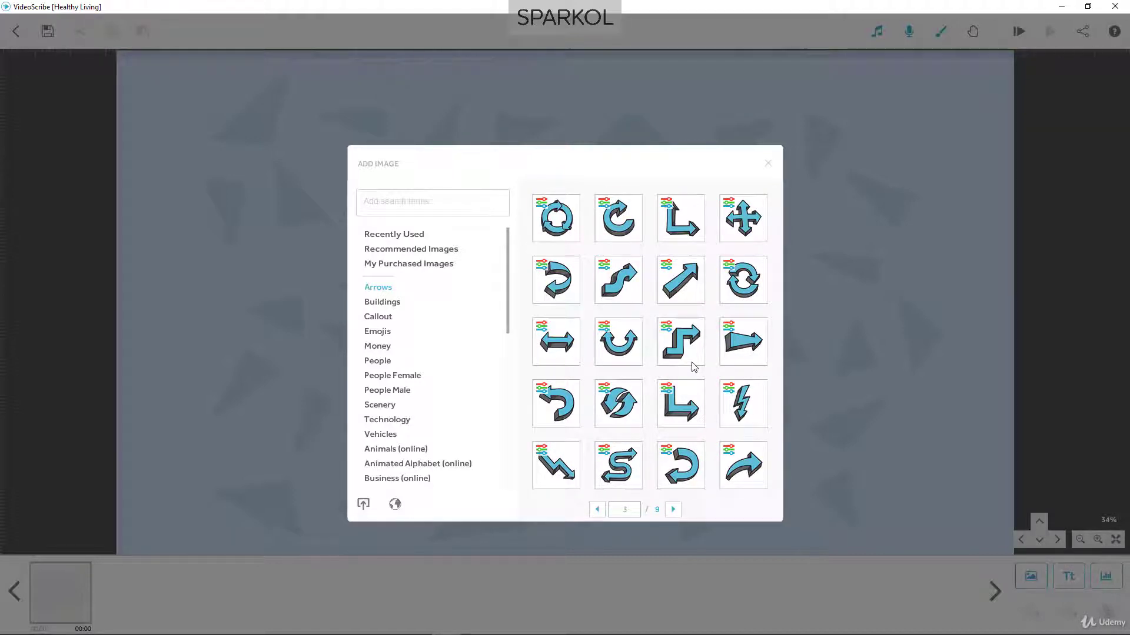
pyautogui.scroll(-1, 414, 341)
# - Browse the Characters (online) images, and view the first page of the Education (online) category
pyautogui.scroll(-3, 414, 341)
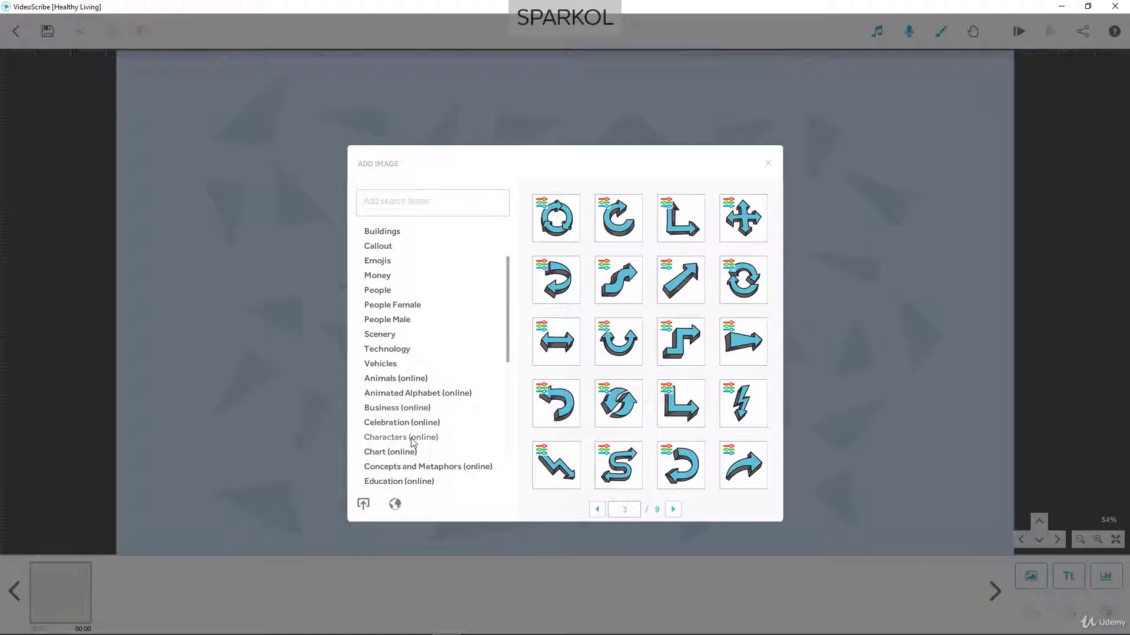
pyautogui.click(412, 438)
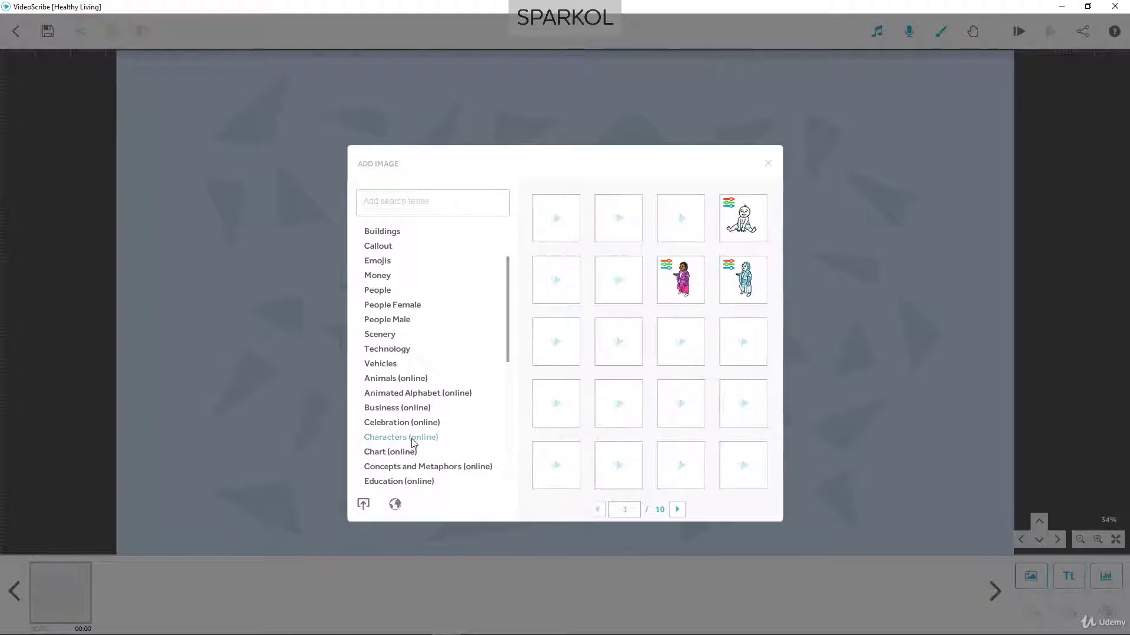
pyautogui.scroll(-2, 606, 408)
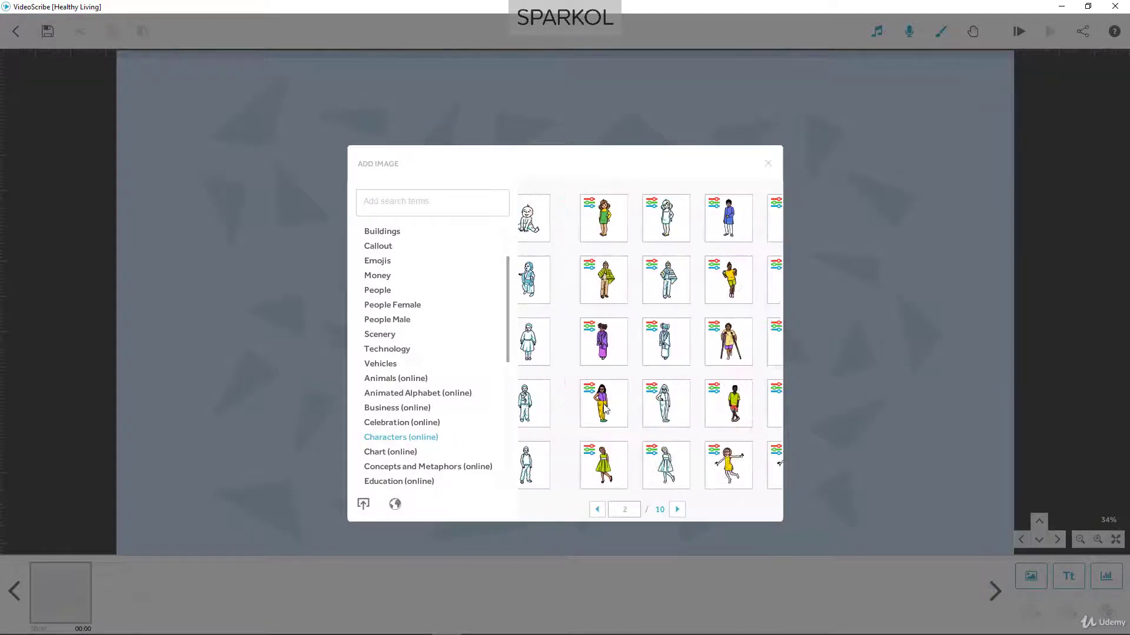
pyautogui.scroll(-1, 606, 408)
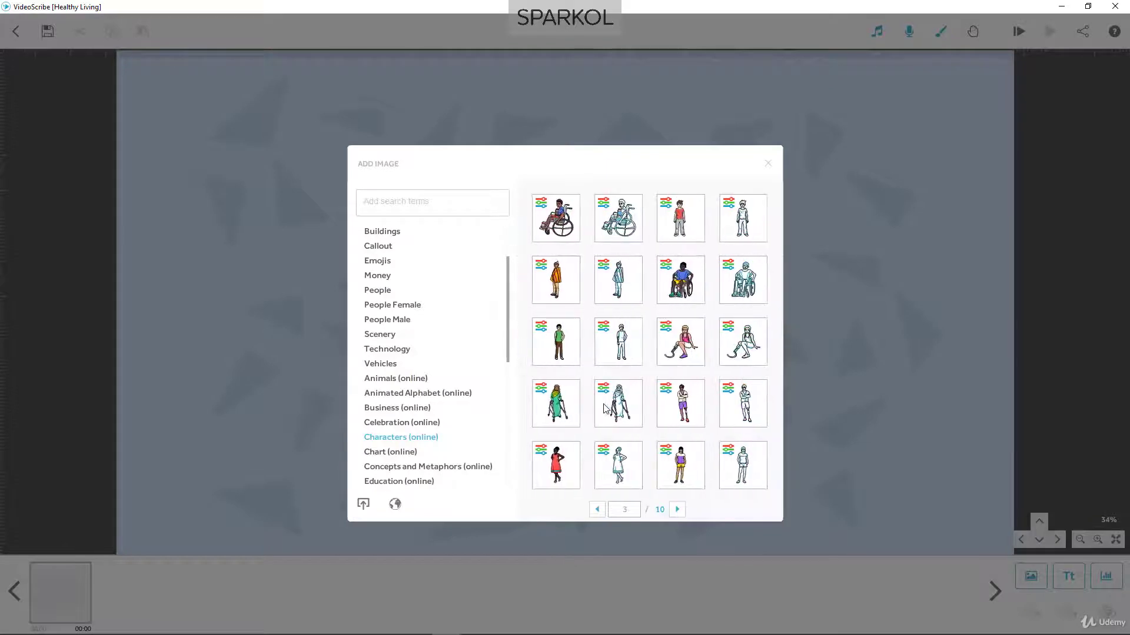
pyautogui.scroll(-1, 606, 407)
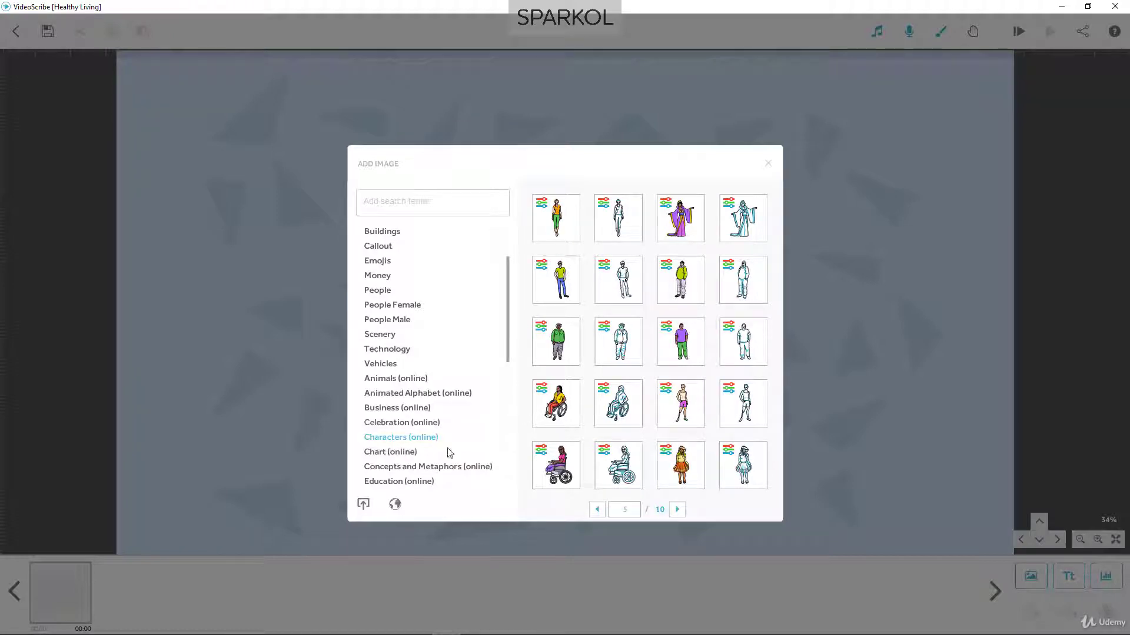
pyautogui.click(434, 481)
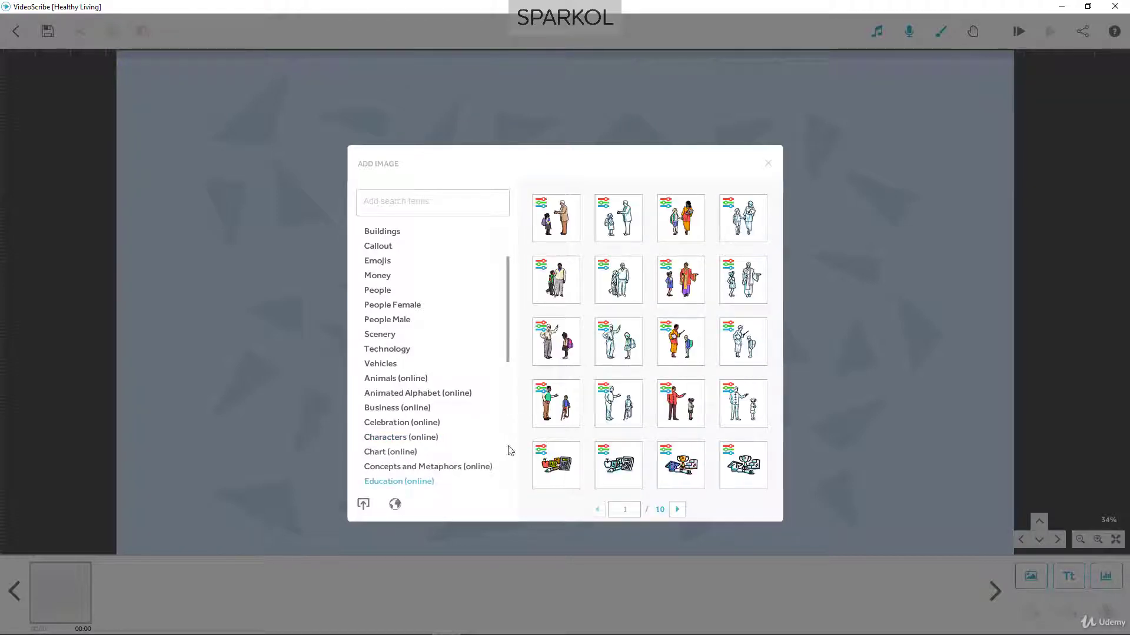
# - Browse several pages of images in the Business (online) category
pyautogui.click(421, 412)
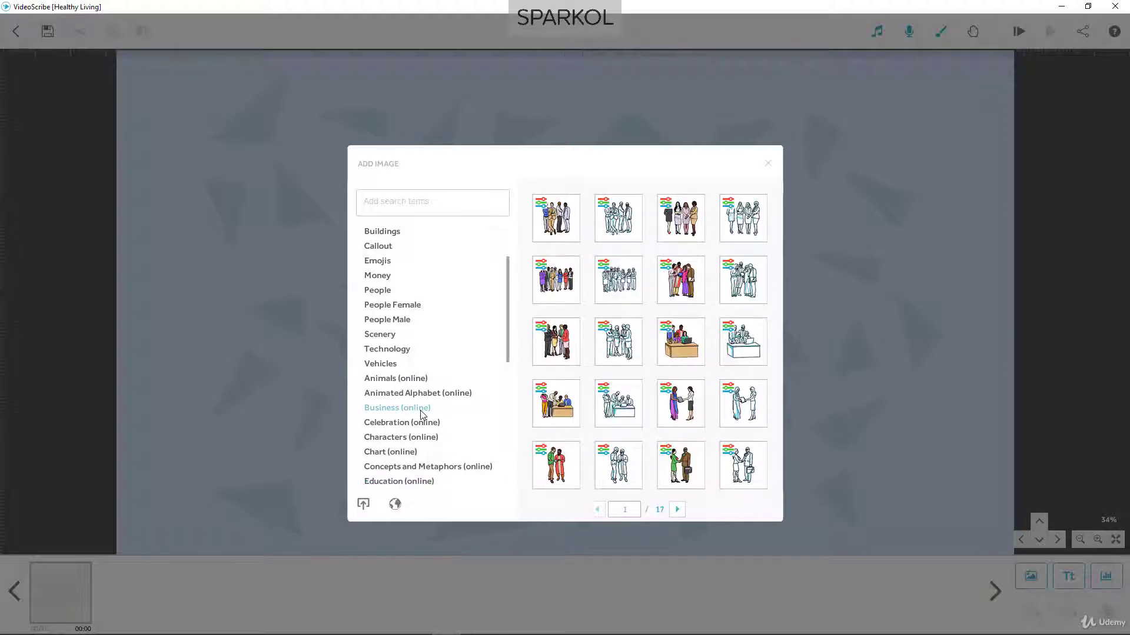
pyautogui.scroll(-8, 593, 403)
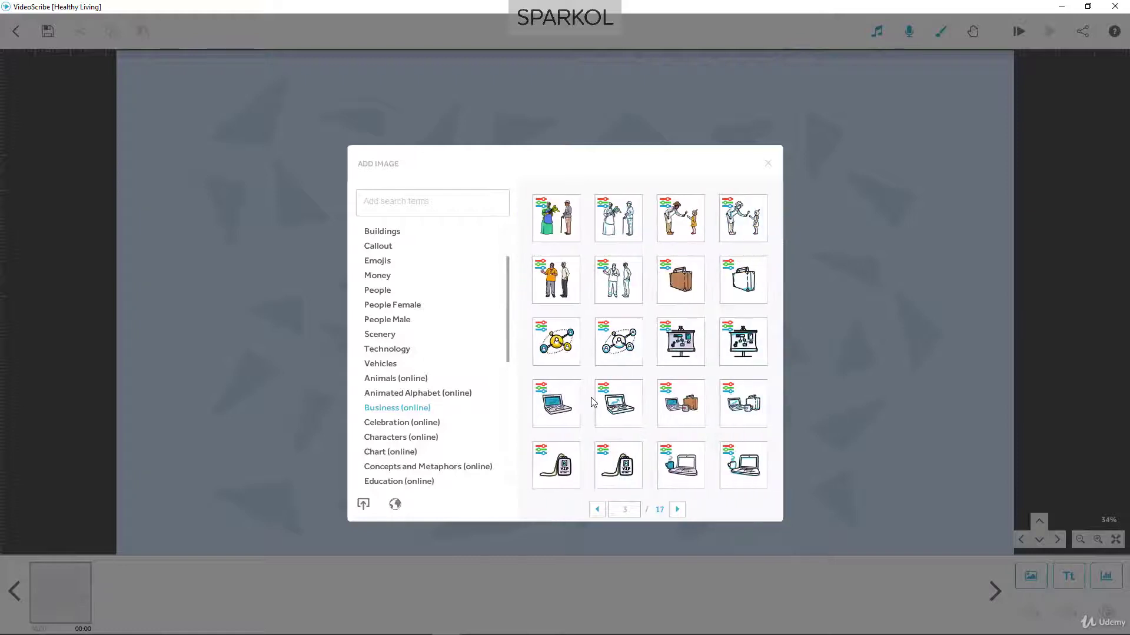
pyautogui.scroll(-2, 593, 402)
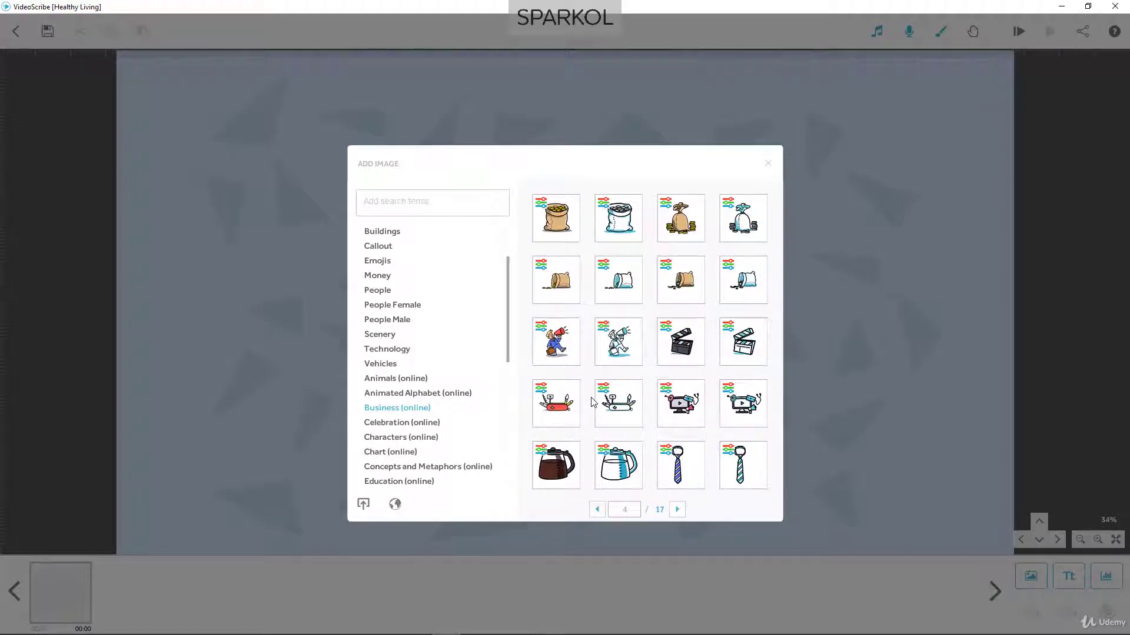
pyautogui.scroll(-3, 593, 403)
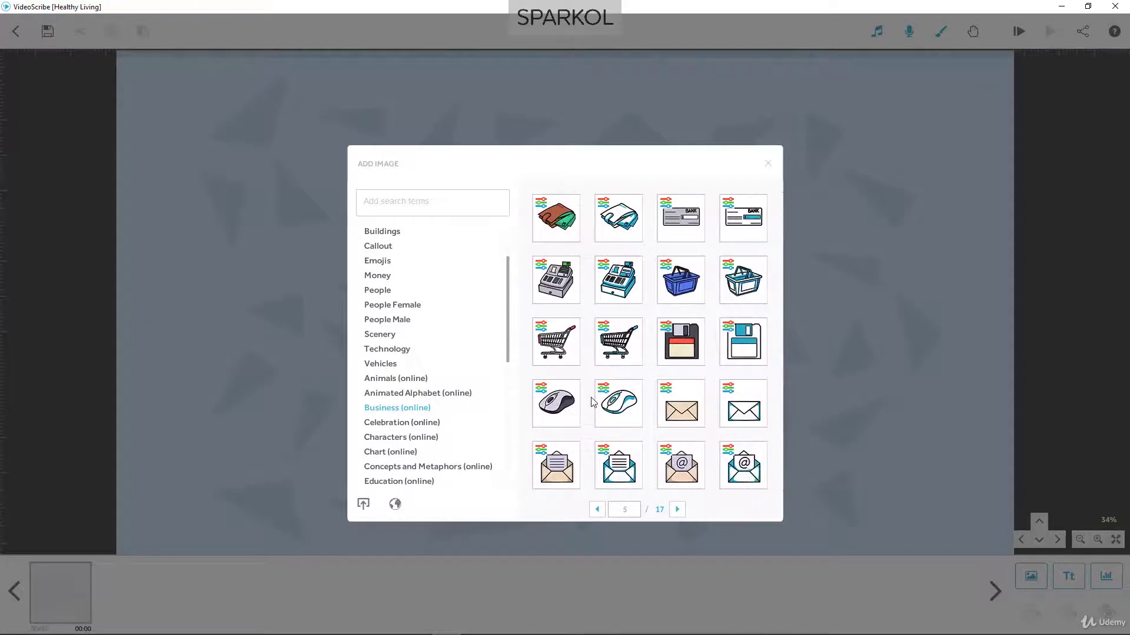
pyautogui.scroll(-2, 593, 402)
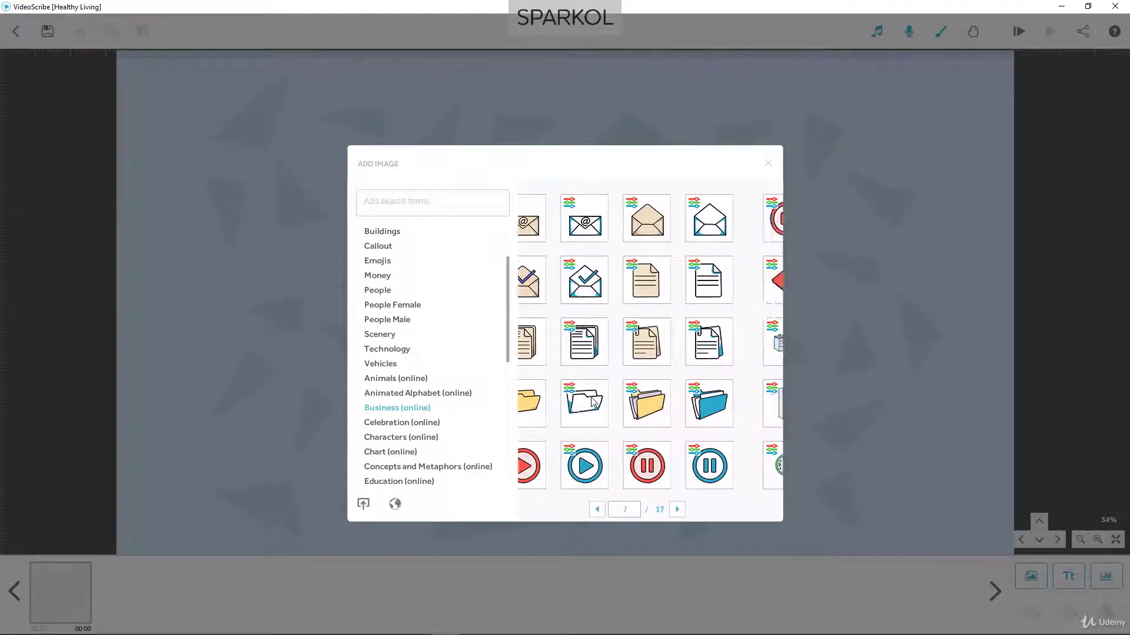
pyautogui.scroll(-2, 593, 402)
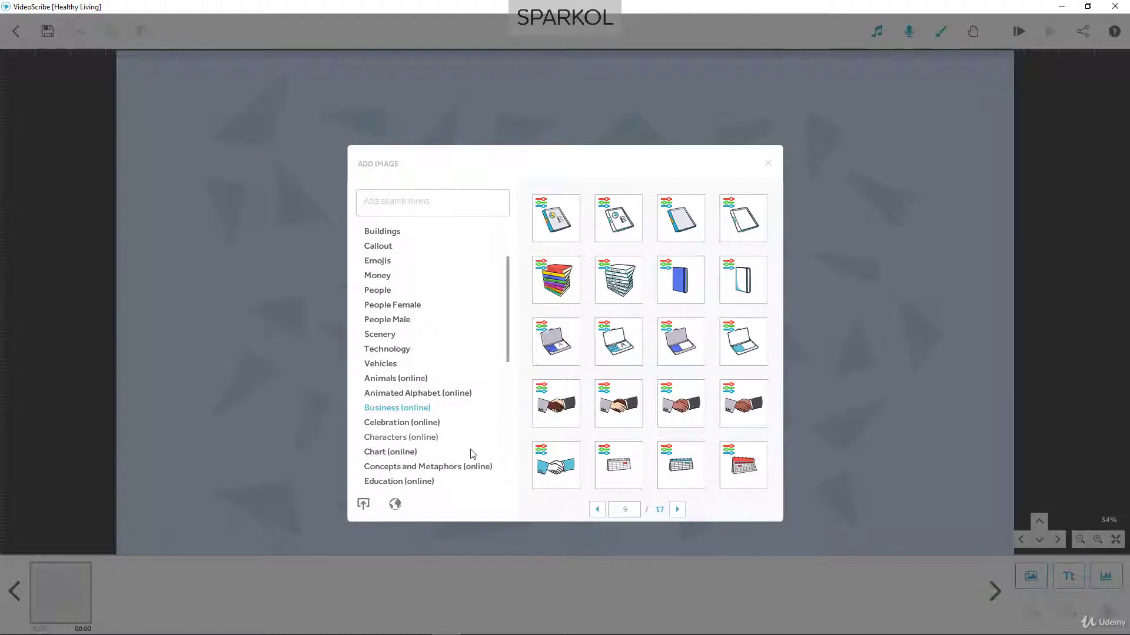
# - Browse the pages of images in the Concepts and Metaphors (online) category
pyautogui.click(455, 469)
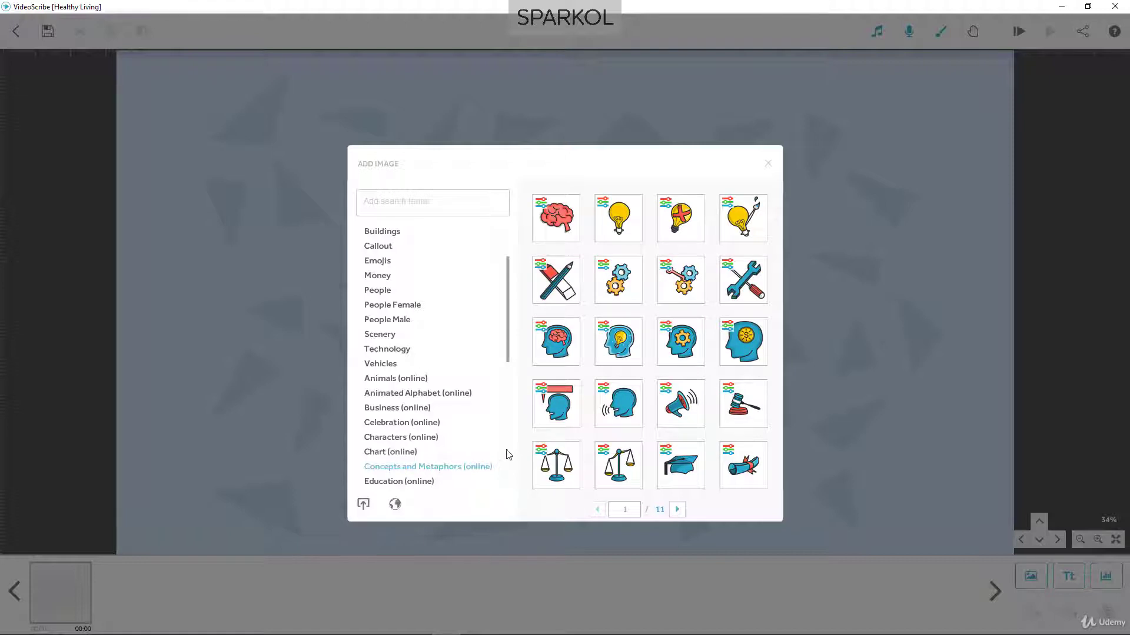
pyautogui.scroll(-1, 637, 429)
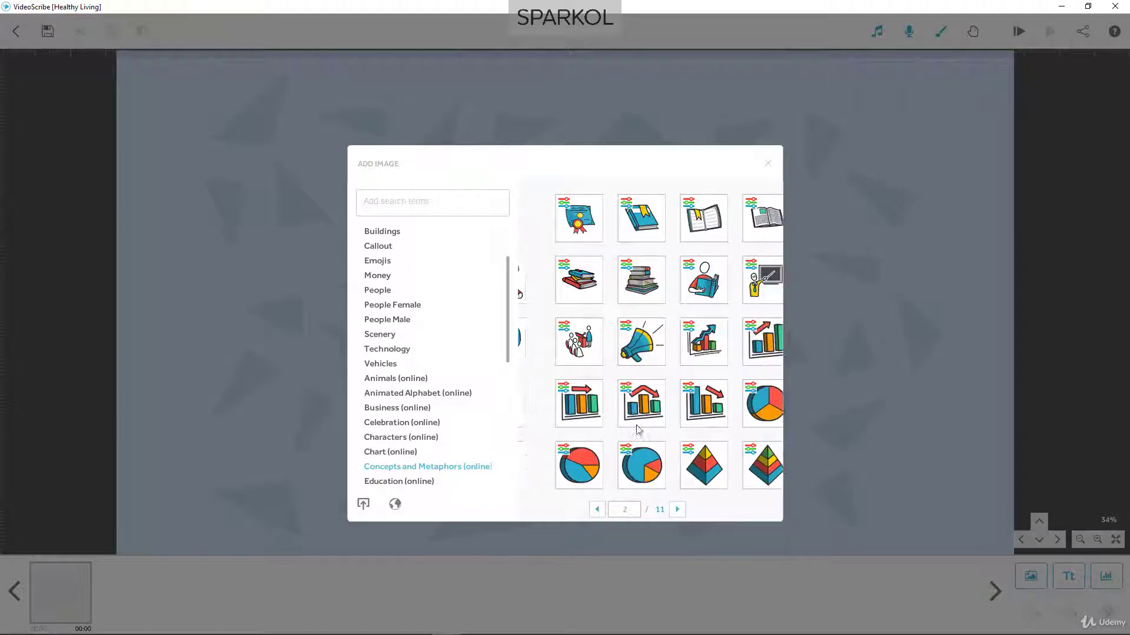
pyautogui.scroll(-2, 637, 429)
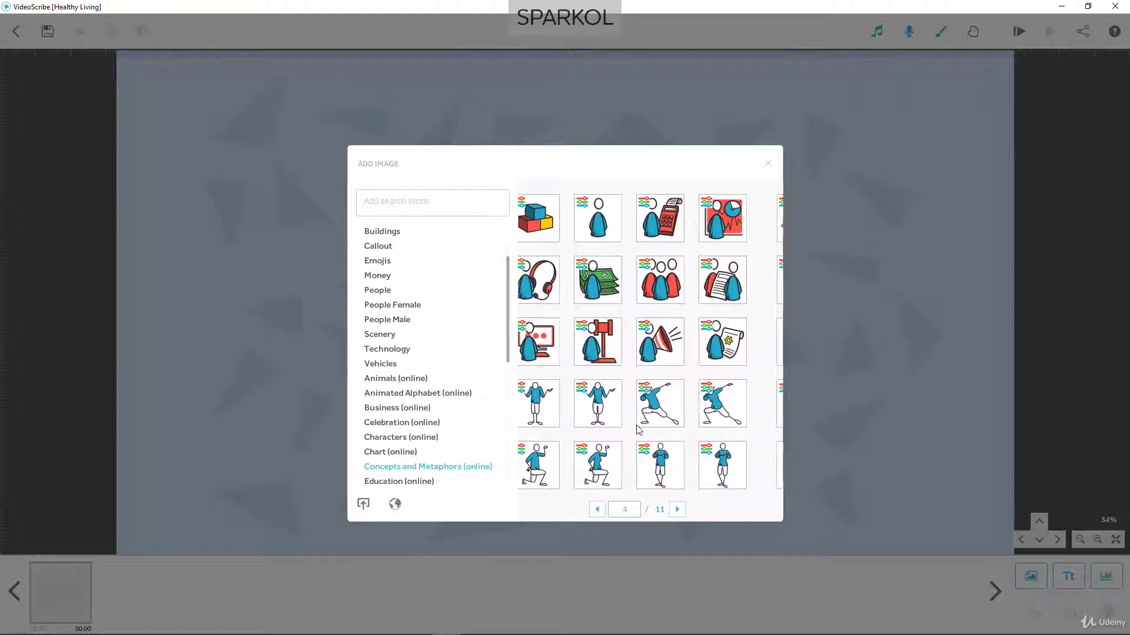
pyautogui.scroll(-1, 637, 428)
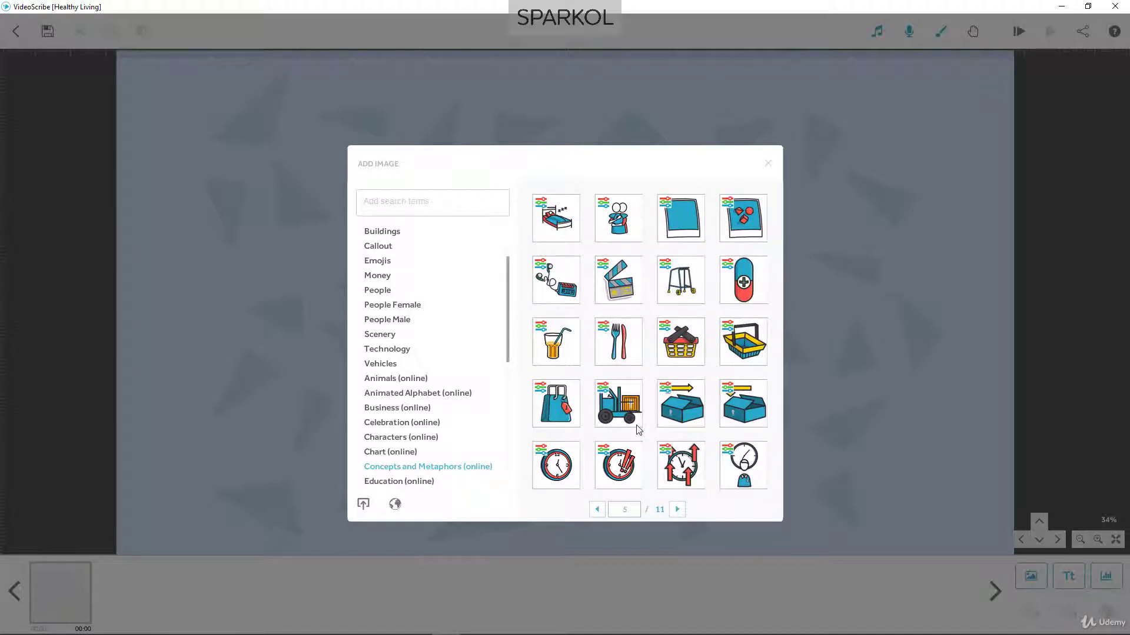
pyautogui.scroll(-1, 636, 428)
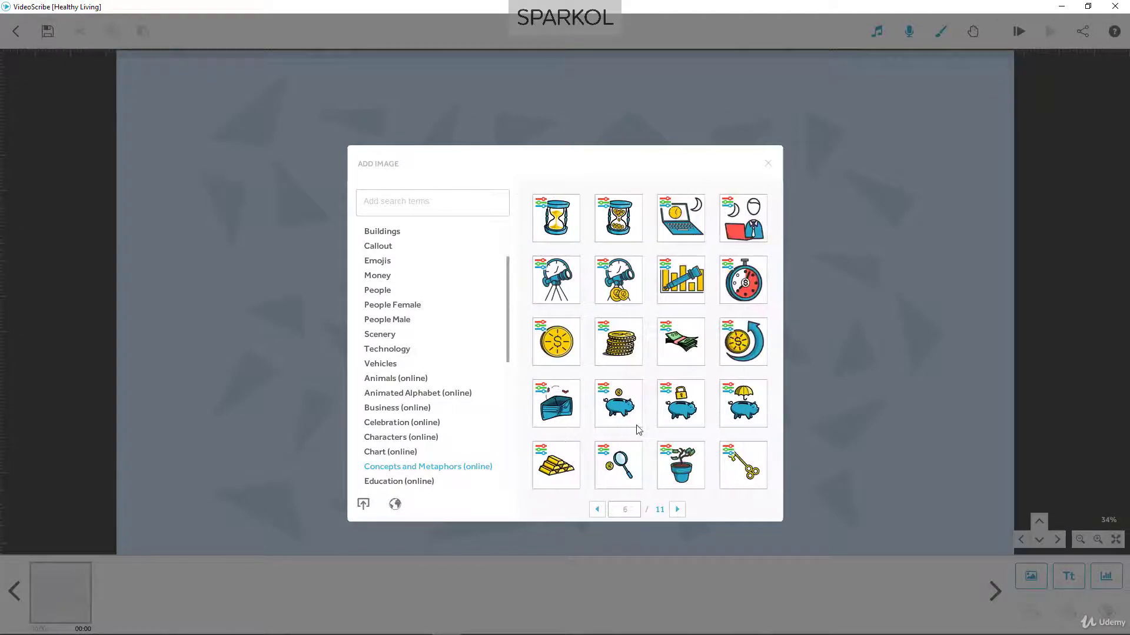
pyautogui.scroll(-2, 637, 426)
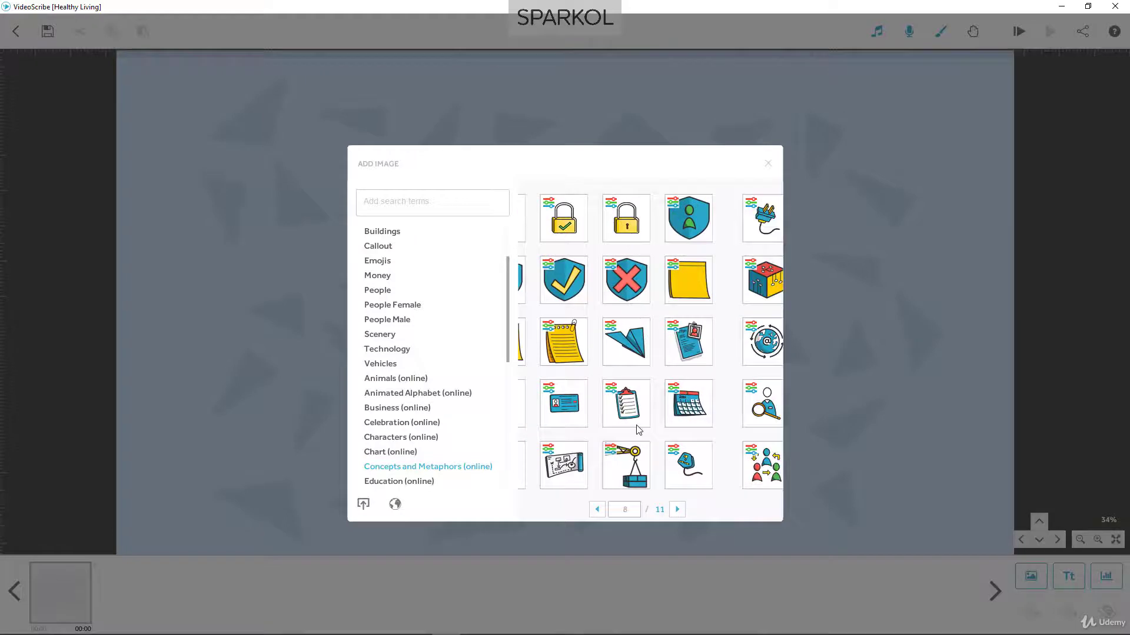
pyautogui.scroll(-2, 637, 429)
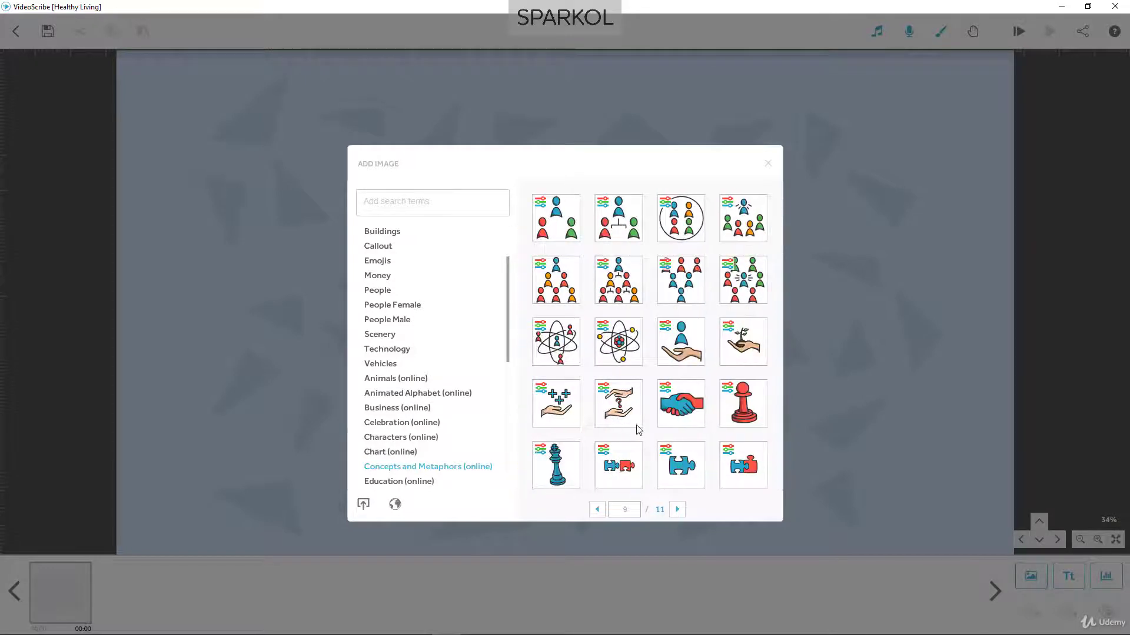
pyautogui.scroll(-1, 461, 419)
# - View the first two pages of images in the Home and Family (online) category
pyautogui.scroll(-3, 461, 420)
pyautogui.scroll(-2, 461, 420)
pyautogui.click(446, 456)
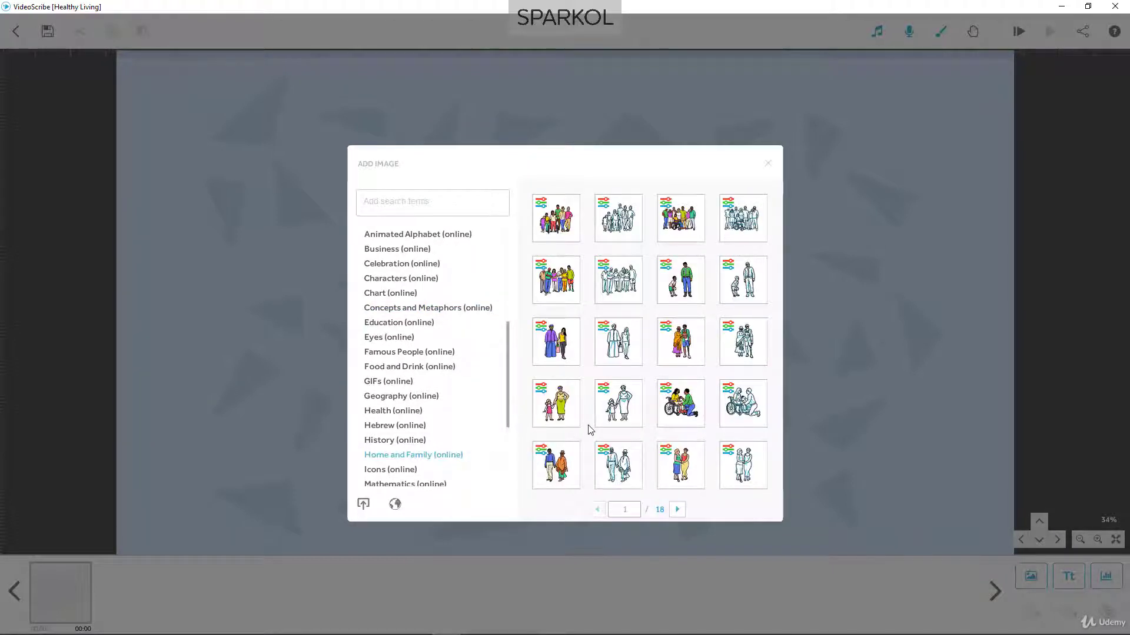
pyautogui.scroll(-1, 590, 429)
# - Examine the flat and solid shapes in the Shapes (online) category, then return to its second page
pyautogui.scroll(-2, 478, 430)
pyautogui.scroll(-1, 479, 430)
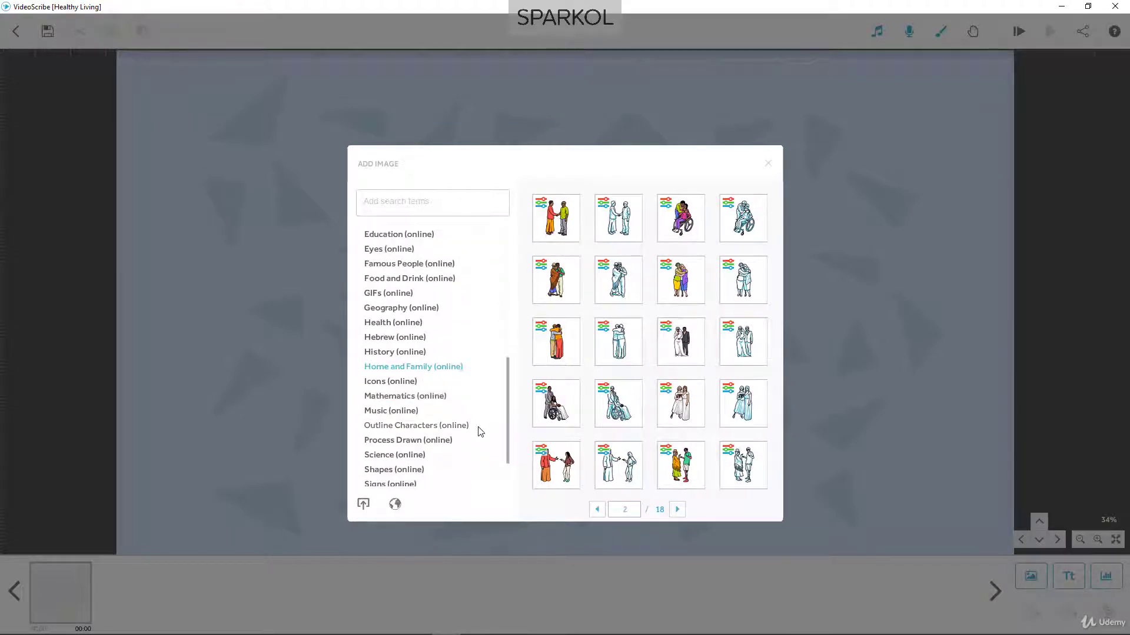
pyautogui.click(423, 471)
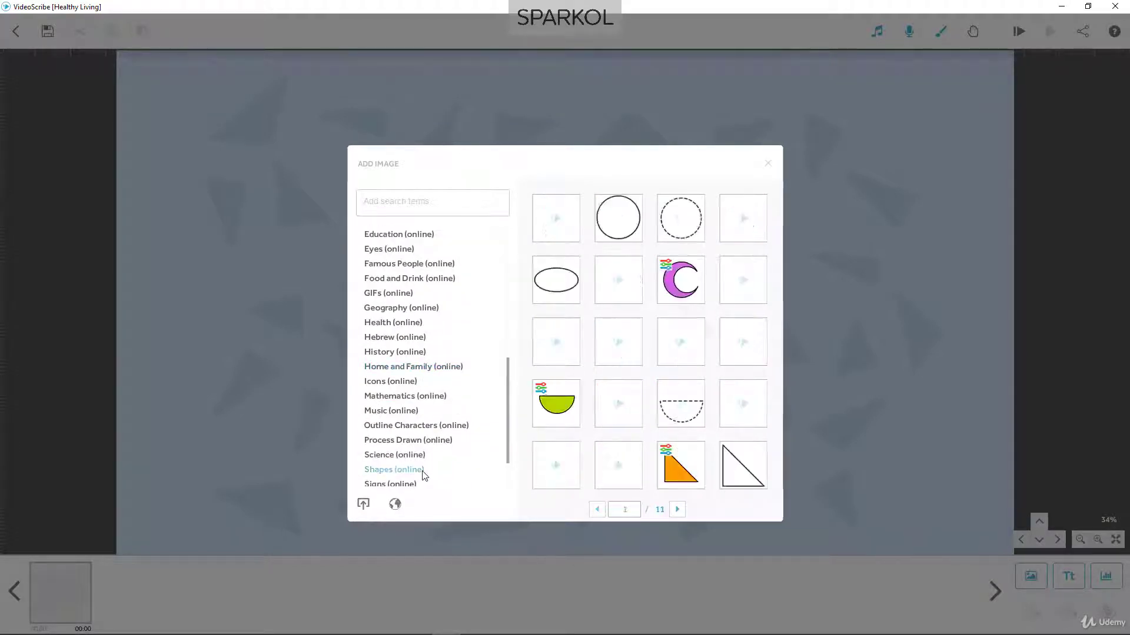
pyautogui.scroll(-15, 582, 434)
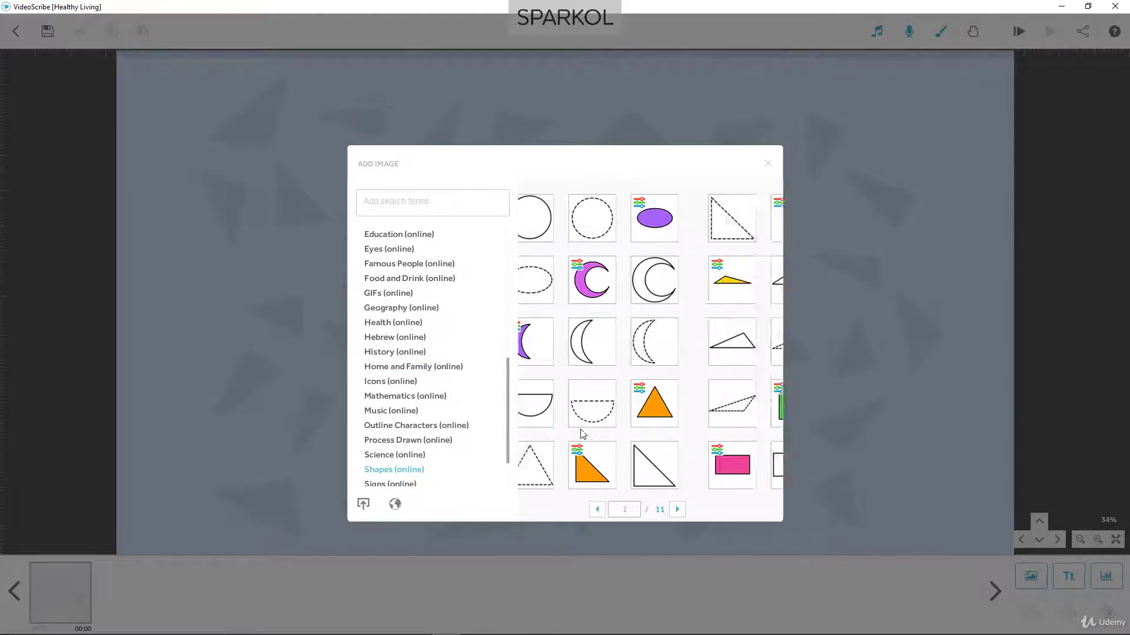
pyautogui.scroll(-10, 583, 434)
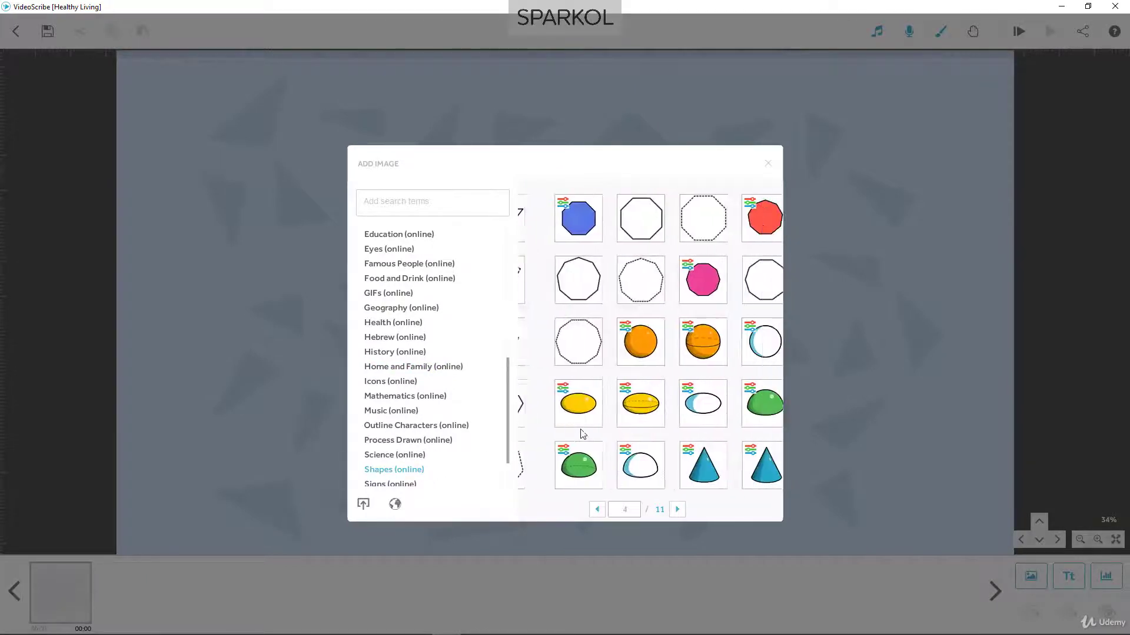
pyautogui.scroll(-3, 583, 435)
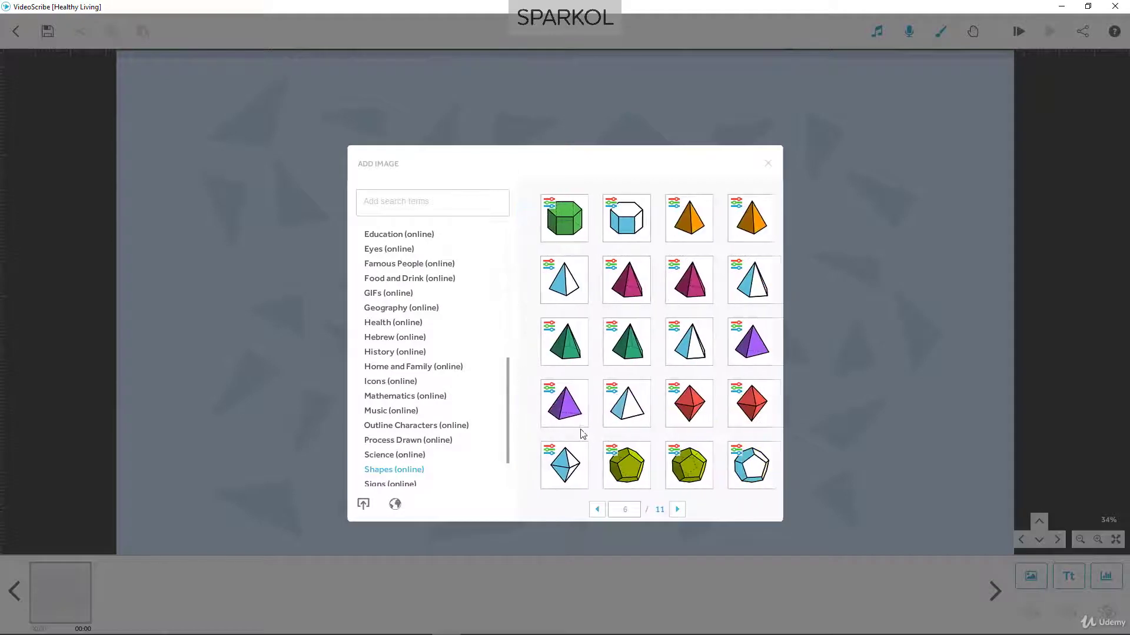
pyautogui.scroll(3, 582, 435)
pyautogui.scroll(8, 582, 434)
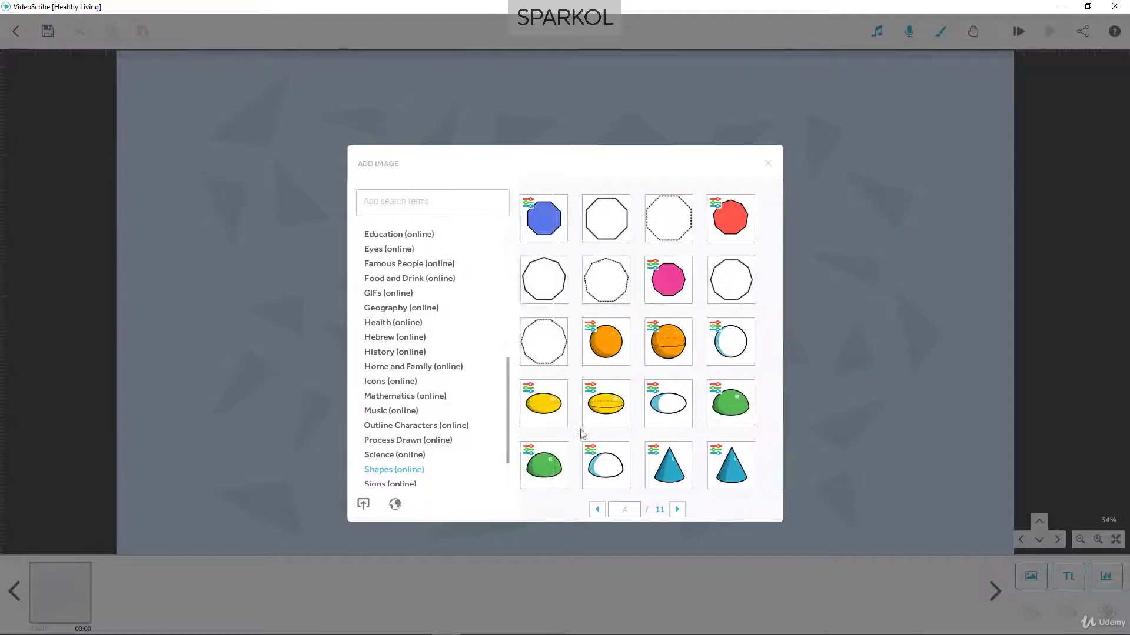
pyautogui.scroll(5, 583, 434)
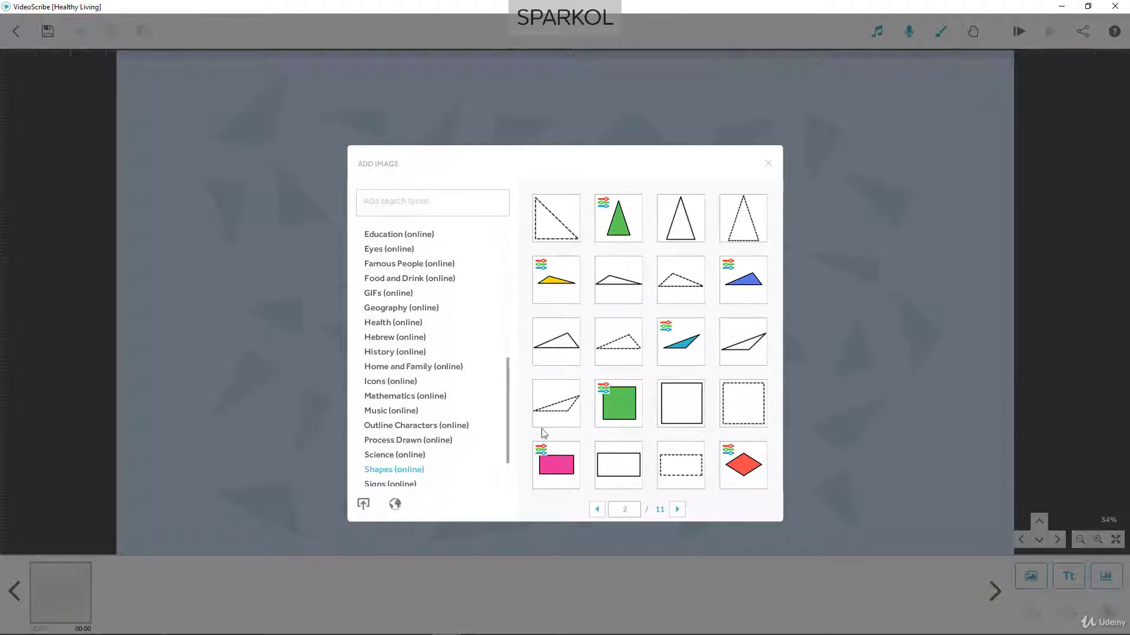
# - Browse the images in the Sport (online) category and return to its first page
pyautogui.scroll(-2, 476, 430)
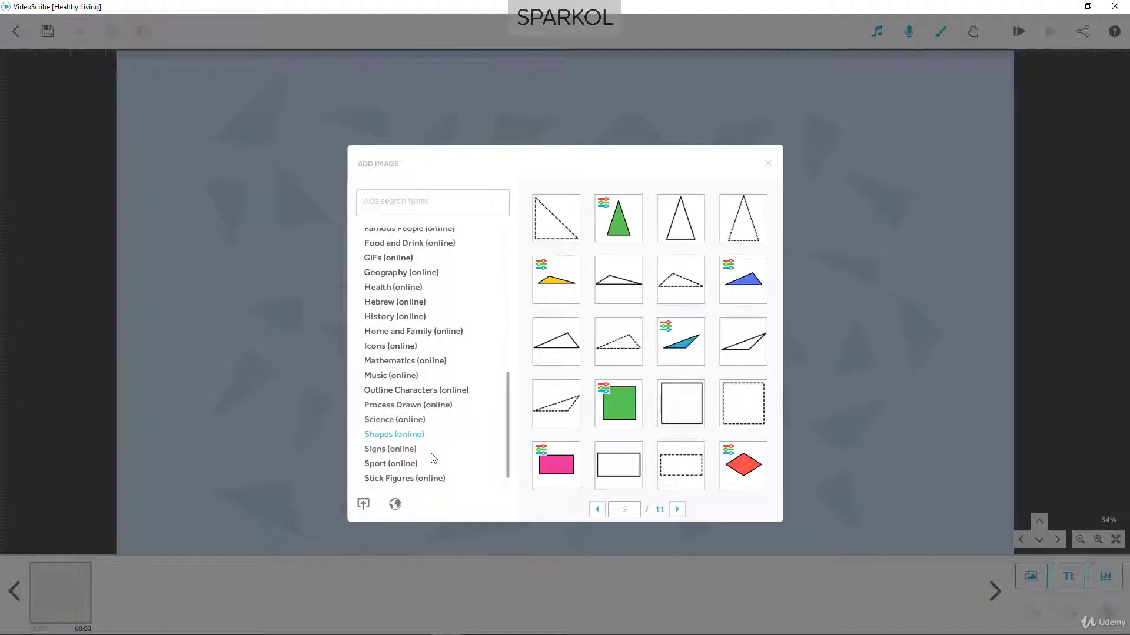
pyautogui.click(414, 465)
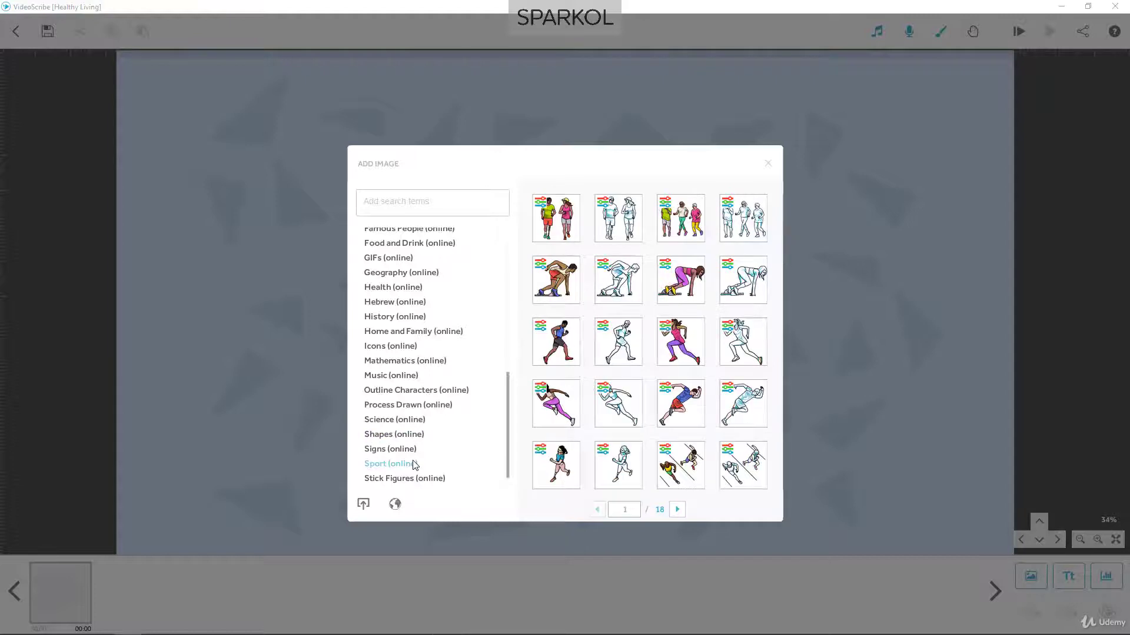
pyautogui.scroll(-2, 610, 429)
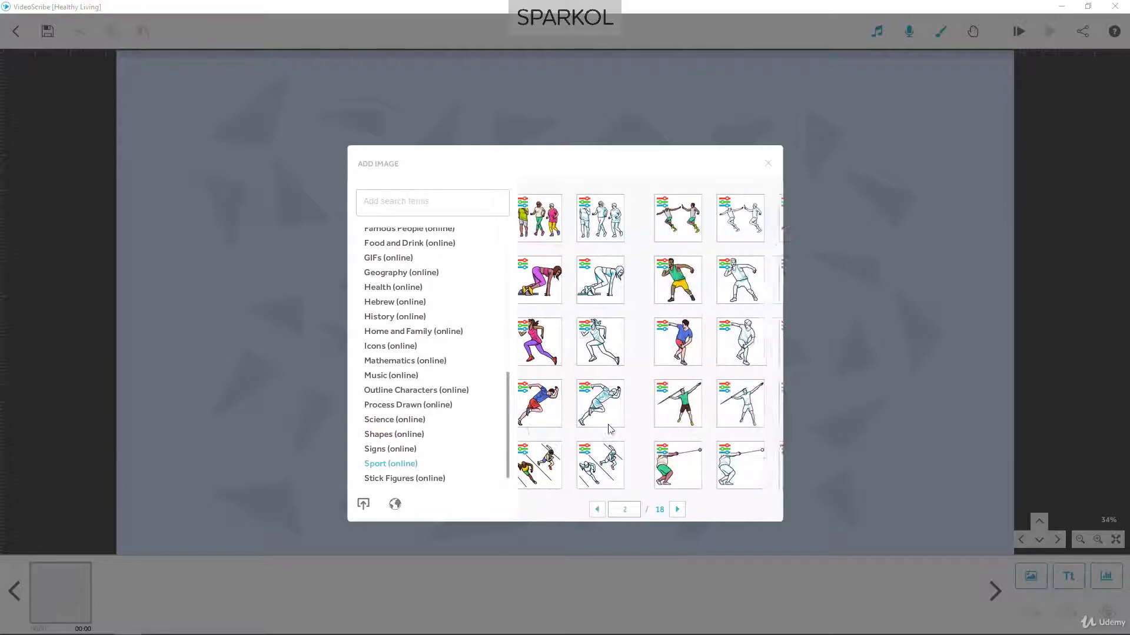
pyautogui.scroll(-2, 610, 429)
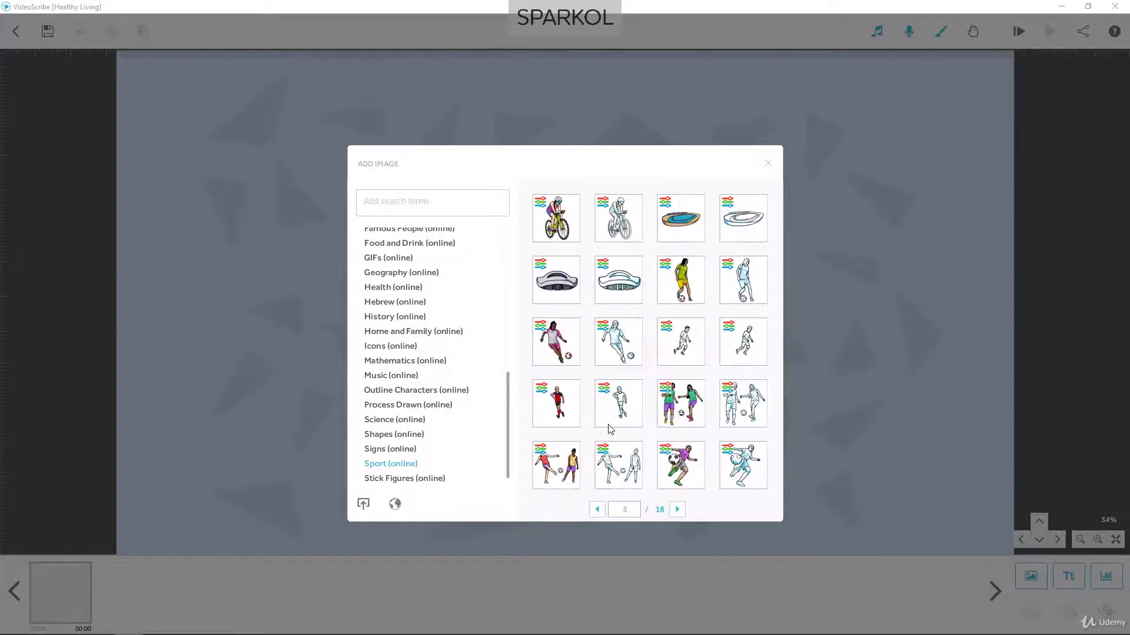
pyautogui.scroll(-2, 610, 430)
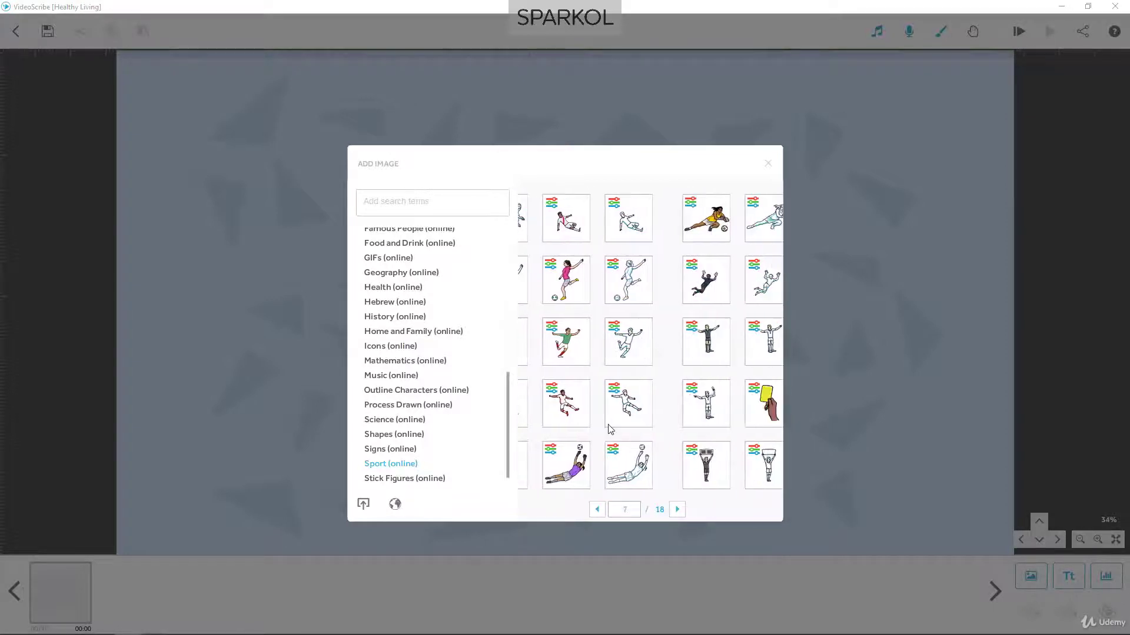
pyautogui.scroll(-1, 610, 429)
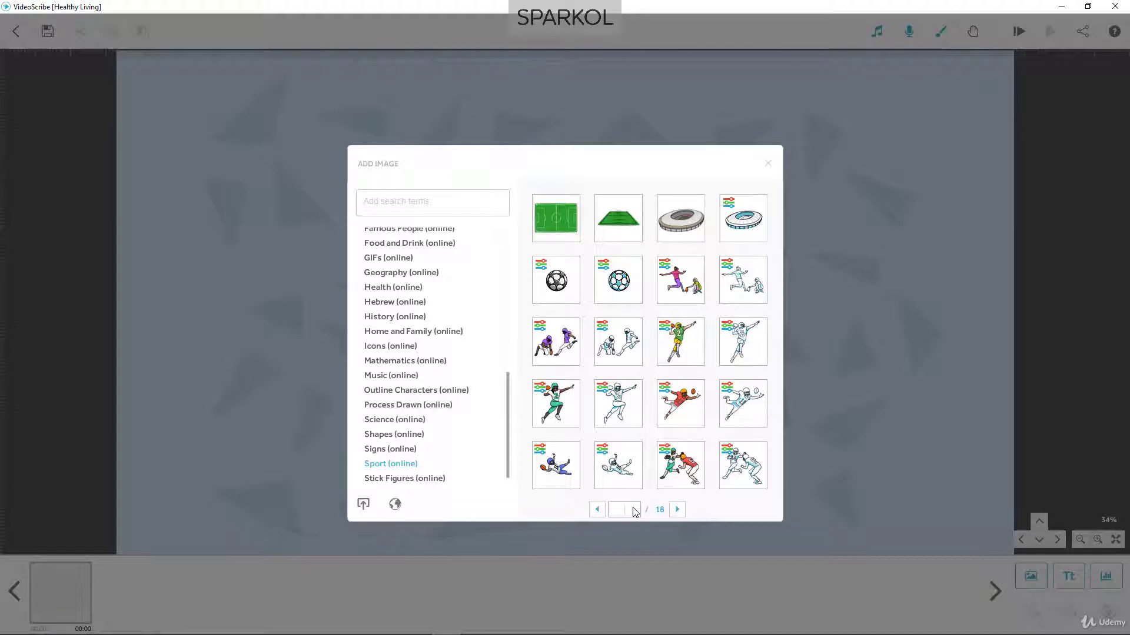
pyautogui.scroll(-3, 635, 511)
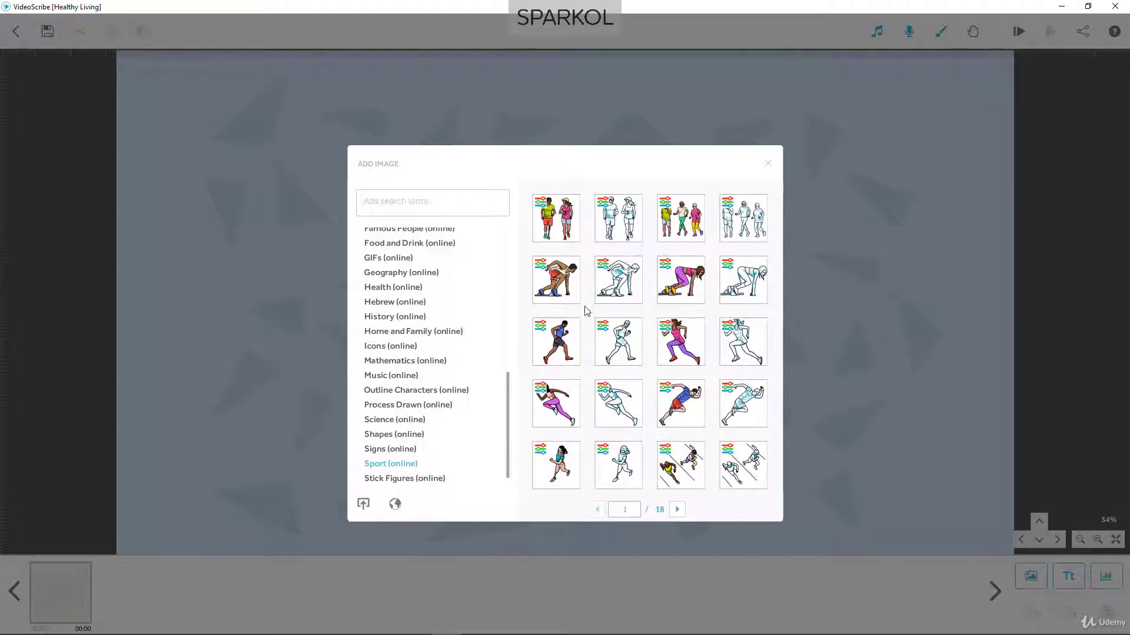
# - Add the colour image of the running man in a blue vest, resize it and place it in the canvas's lower-left area
pyautogui.click(559, 347)
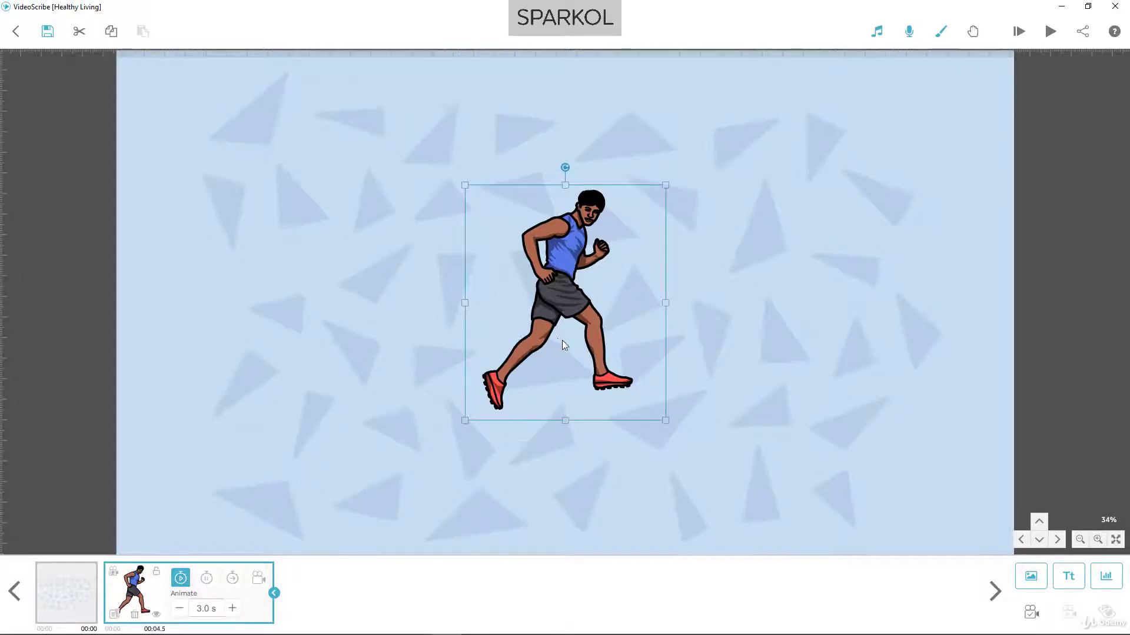
pyautogui.moveTo(666, 421); pyautogui.dragTo(612, 360)
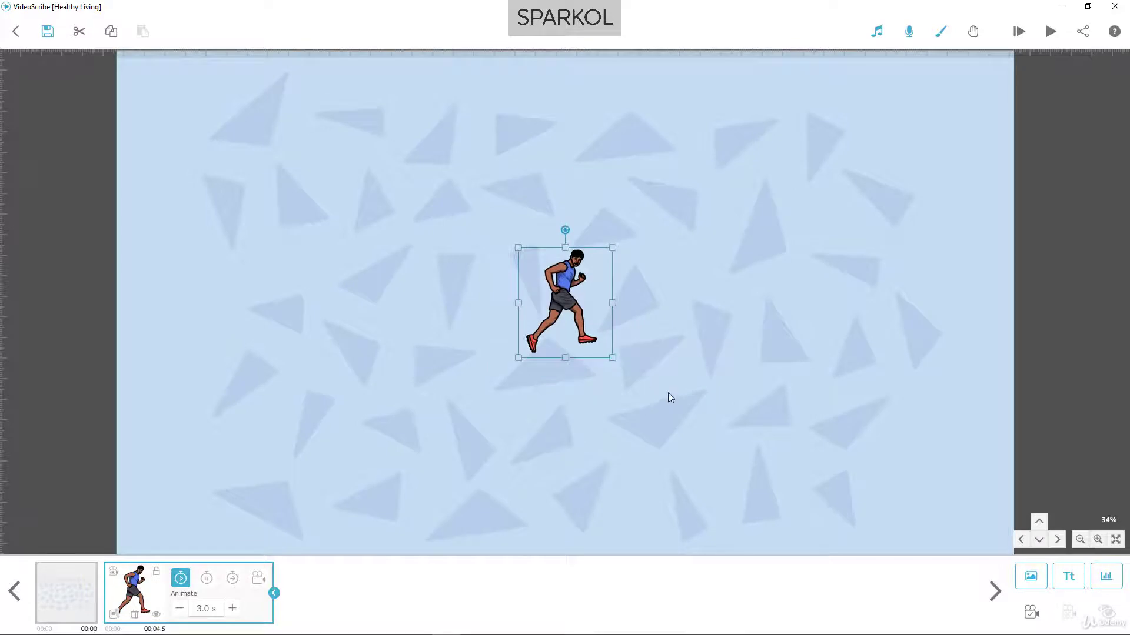
pyautogui.scroll(10, 670, 395)
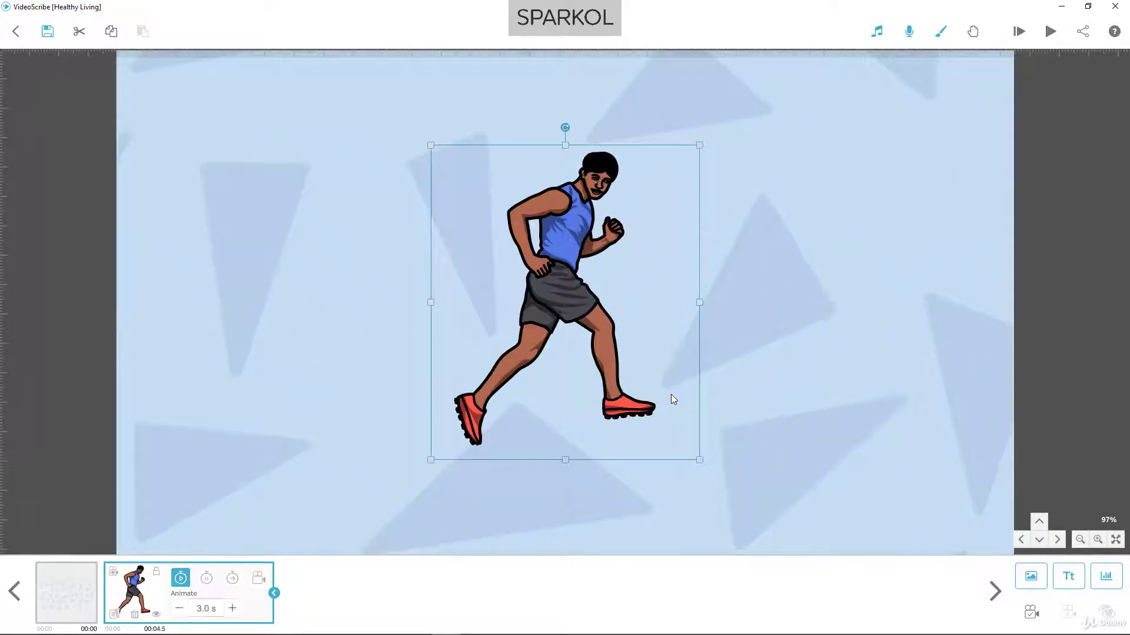
pyautogui.scroll(1, 671, 394)
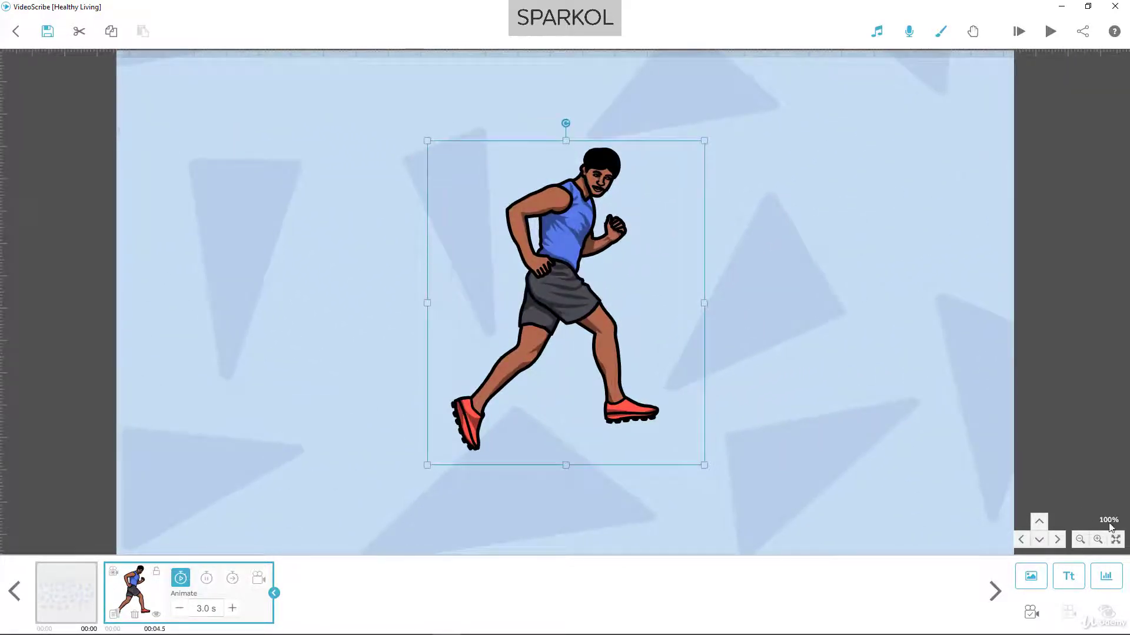
pyautogui.moveTo(562, 315); pyautogui.dragTo(426, 383)
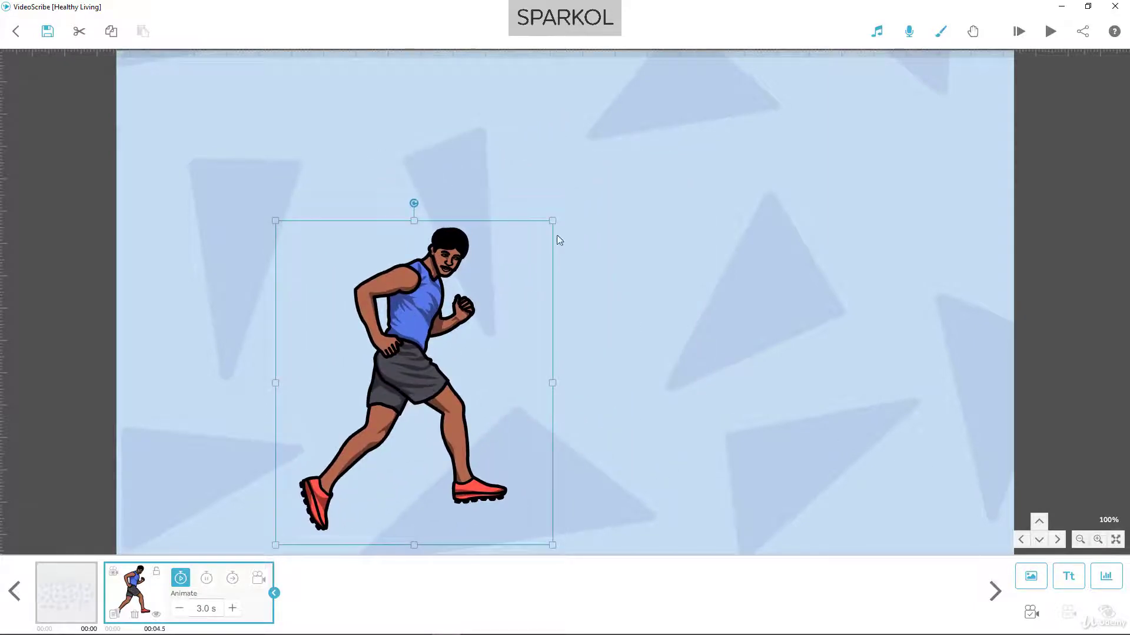
pyautogui.moveTo(551, 222); pyautogui.dragTo(561, 203)
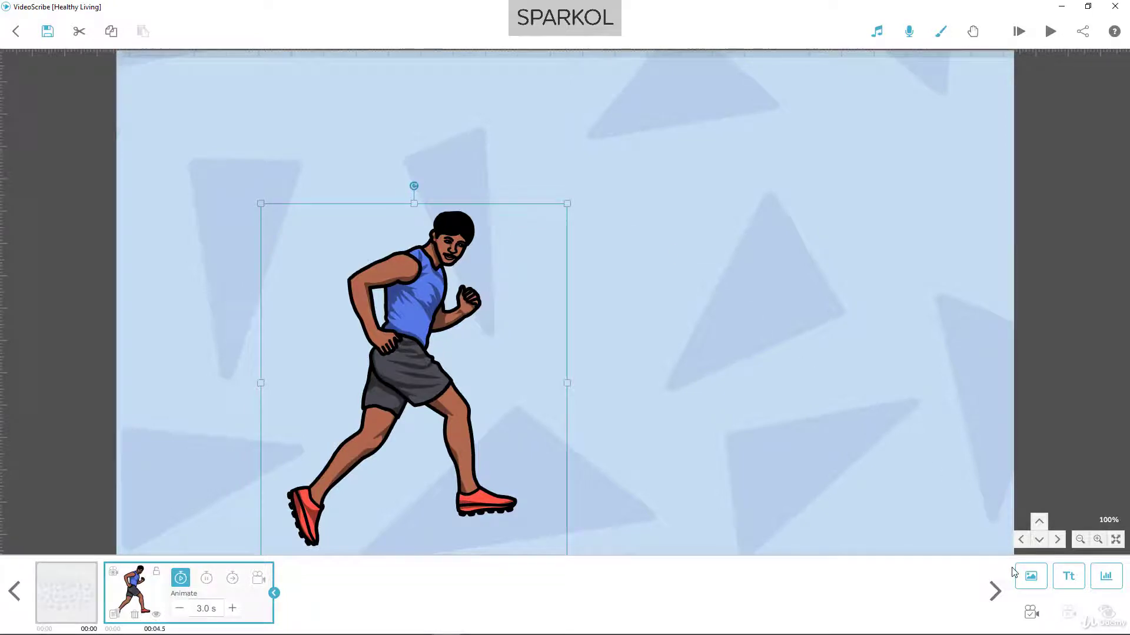
# - Search the image library for "person running" and filter the results to images with one person
pyautogui.click(1027, 577)
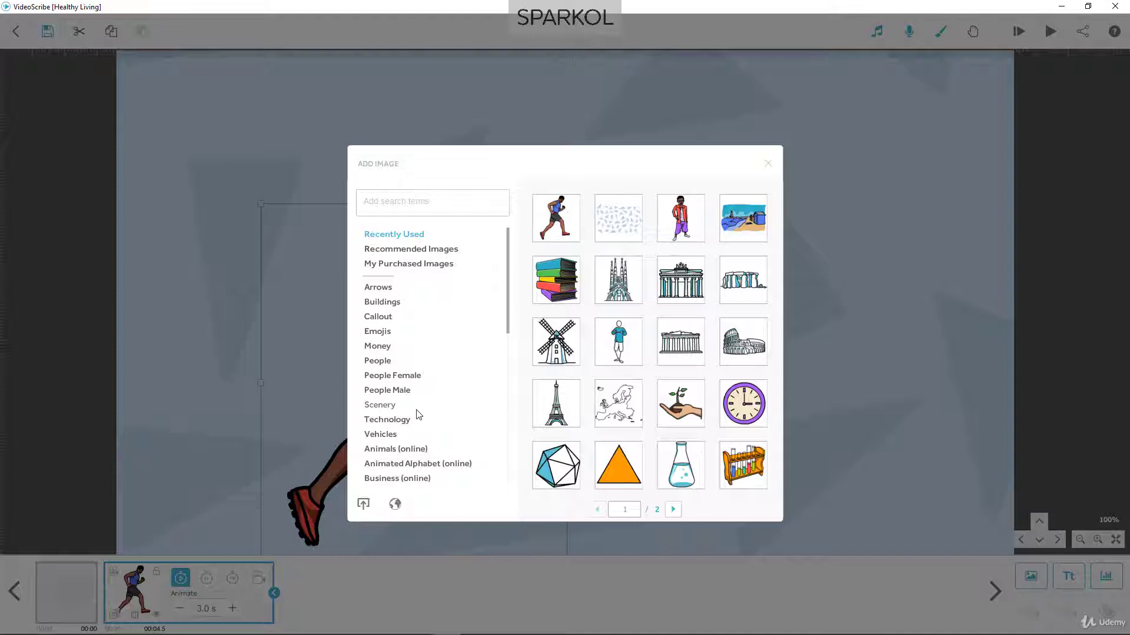
pyautogui.click(391, 204)
pyautogui.write('person')
pyautogui.press('Return')
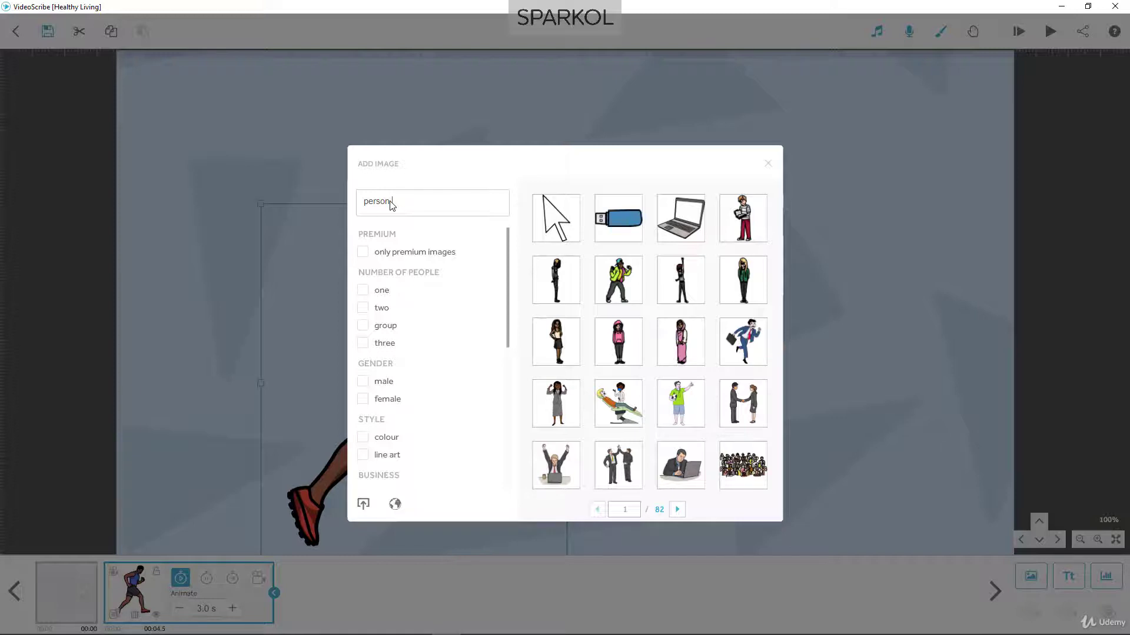
pyautogui.write('ning')
pyautogui.press('Return')
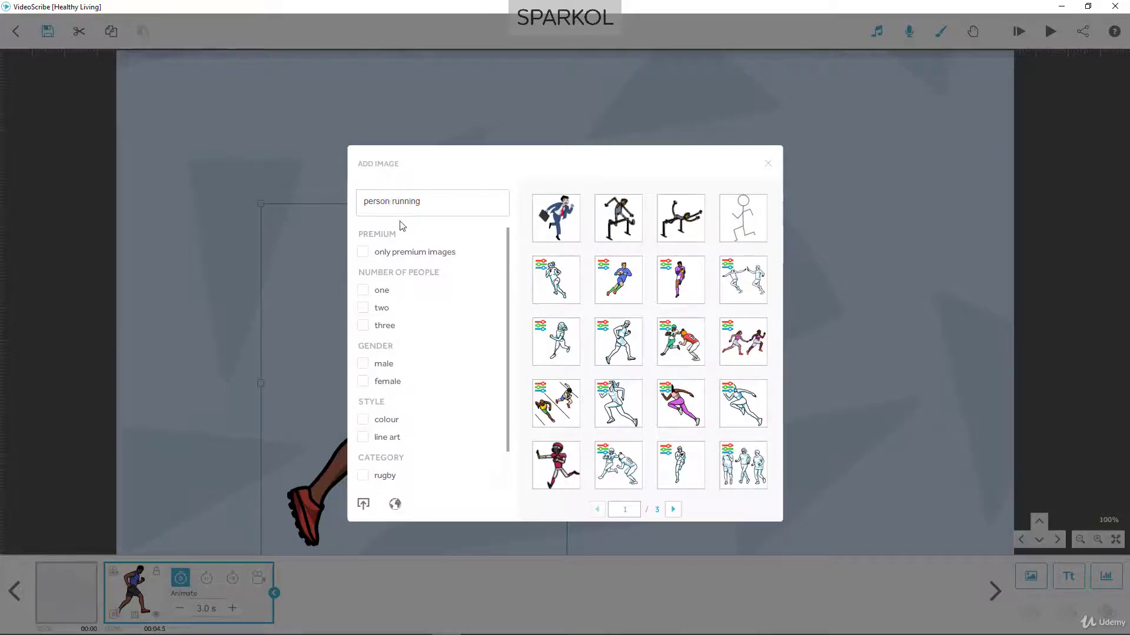
pyautogui.click(374, 294)
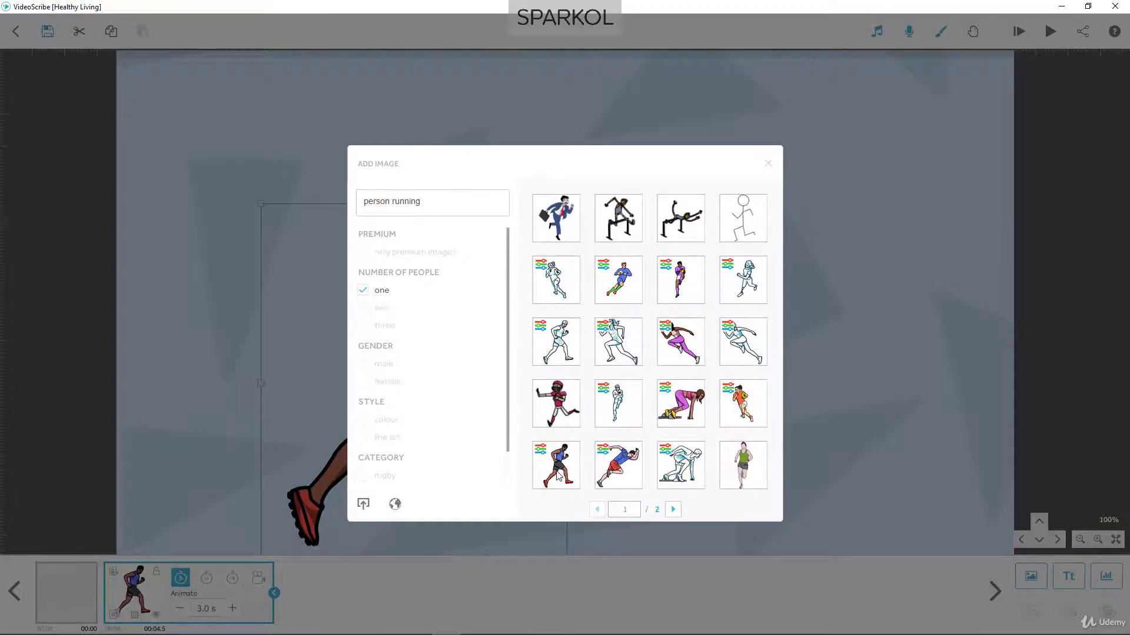
# - Replace the image search with "scene" and browse through the result pages
pyautogui.click(500, 202)
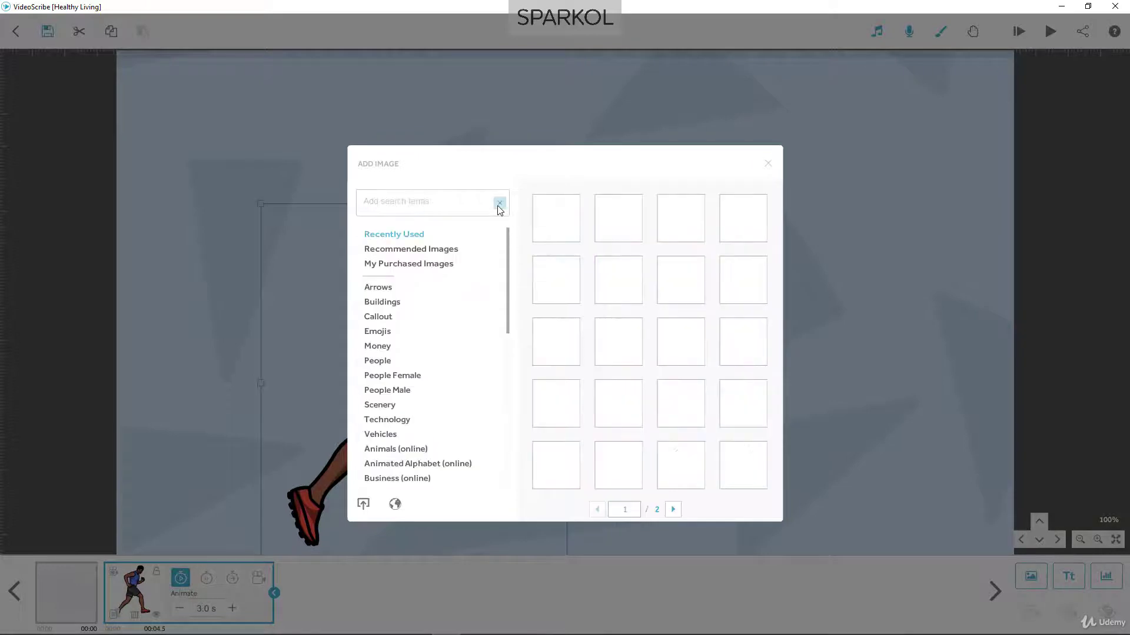
pyautogui.write('scene')
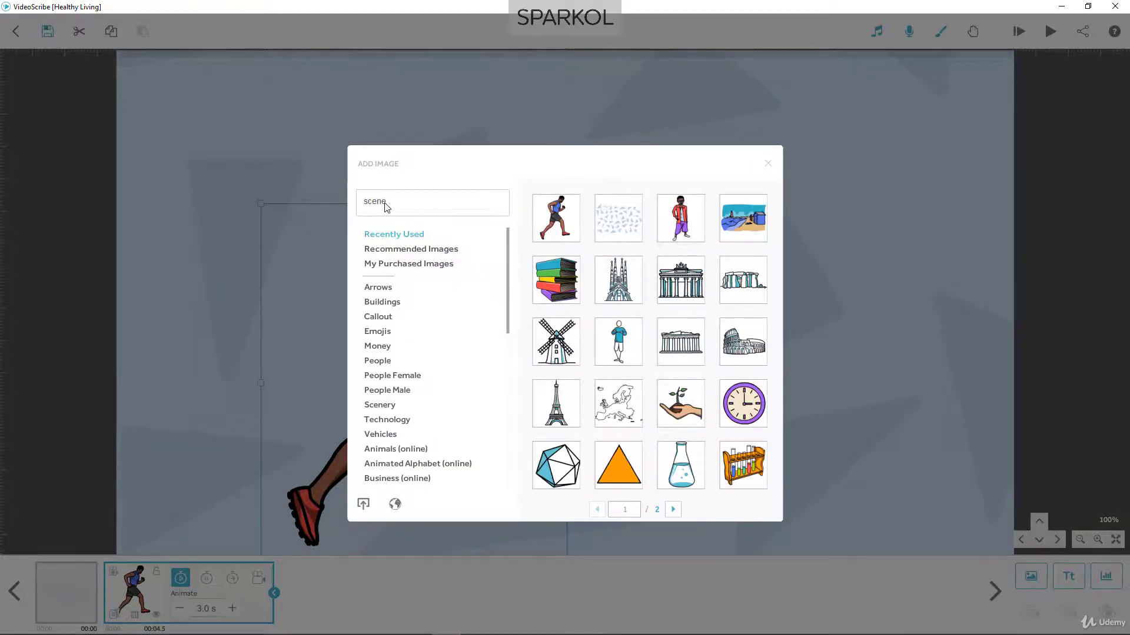
pyautogui.press('Return')
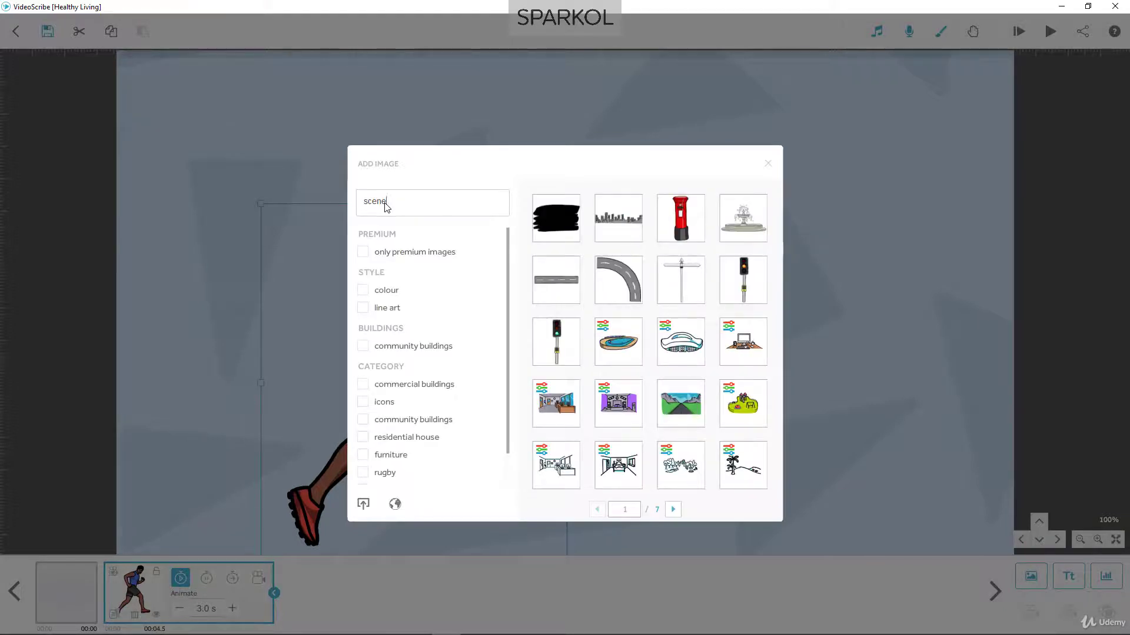
pyautogui.scroll(-1, 567, 293)
pyautogui.scroll(-2, 566, 293)
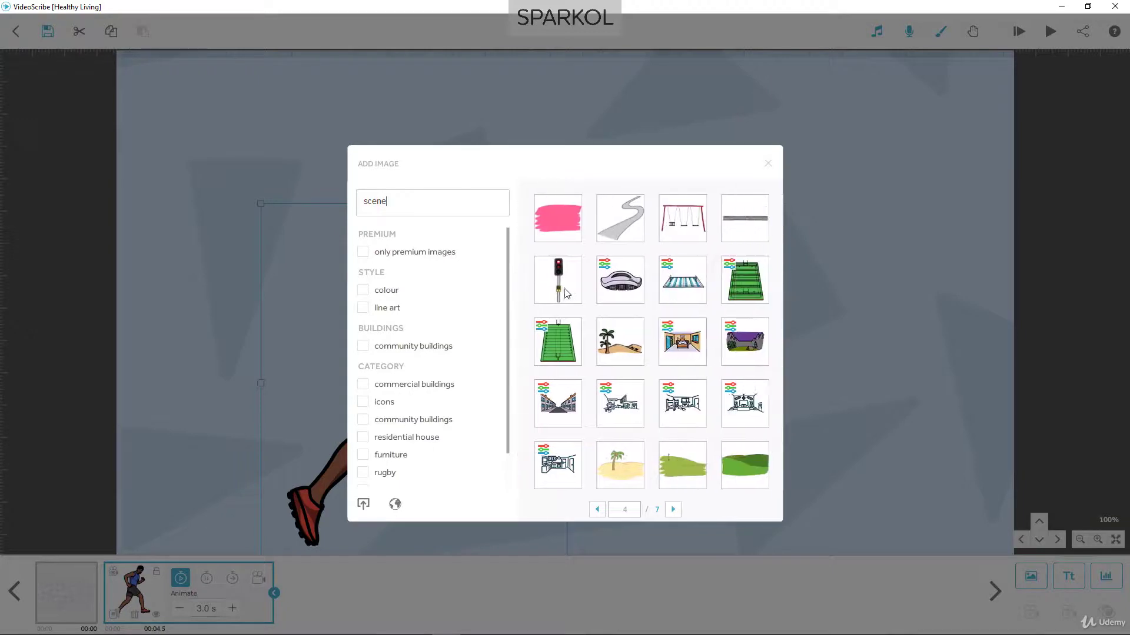
# - Limit the scene results to premium images, preview the VillageStreetScene drawing, then remove the premium filter
pyautogui.click(363, 253)
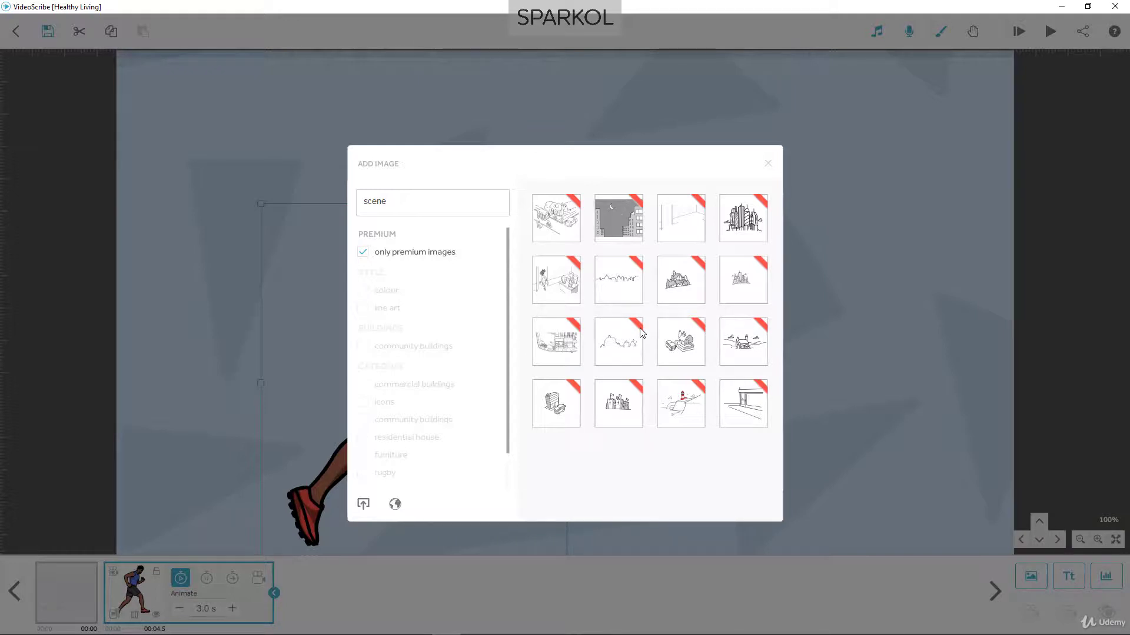
pyautogui.click(569, 233)
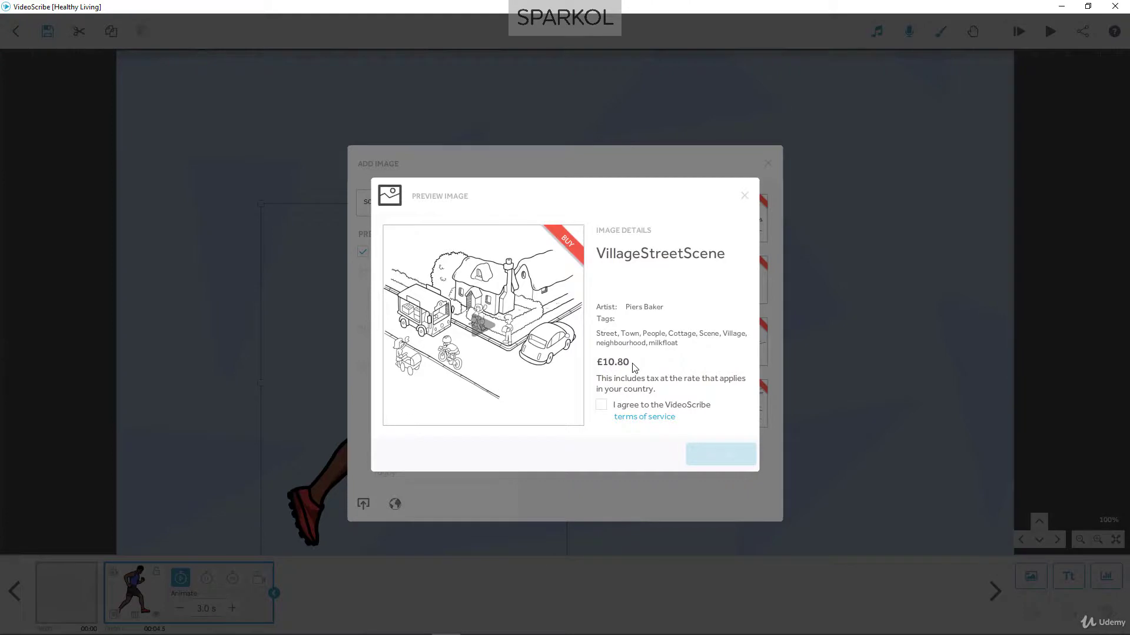
pyautogui.click(479, 326)
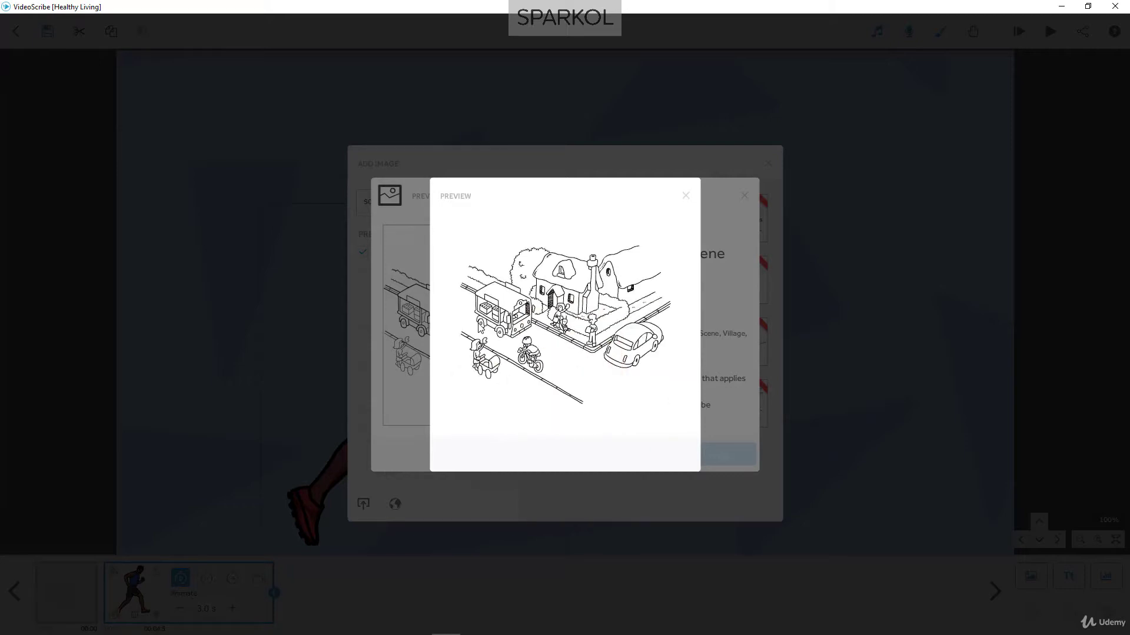
pyautogui.click(480, 328)
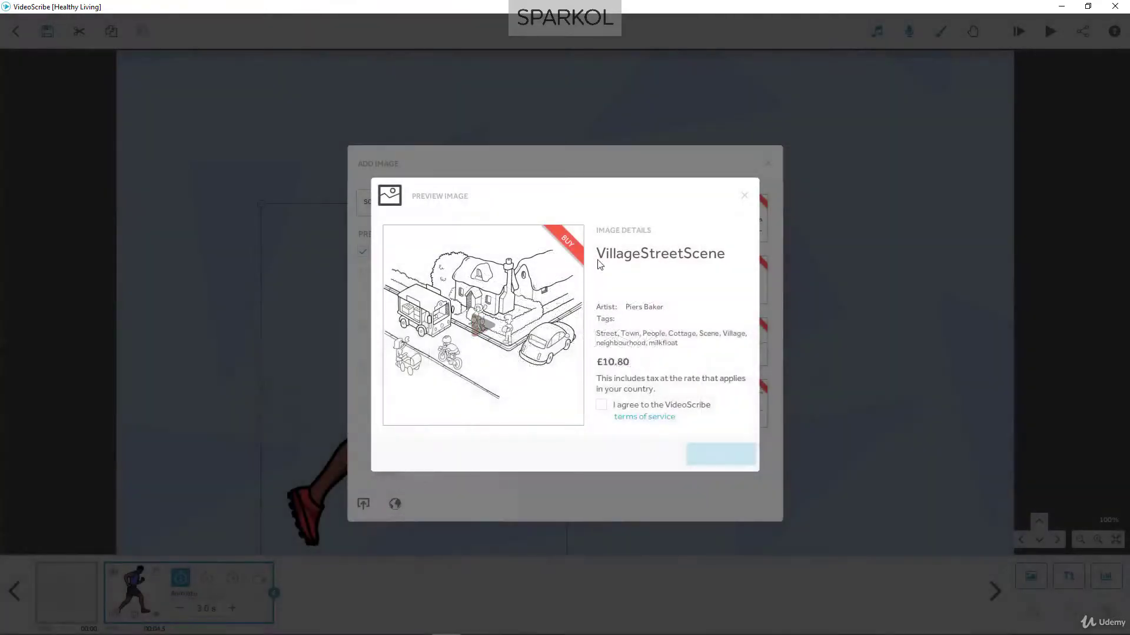
pyautogui.click(747, 197)
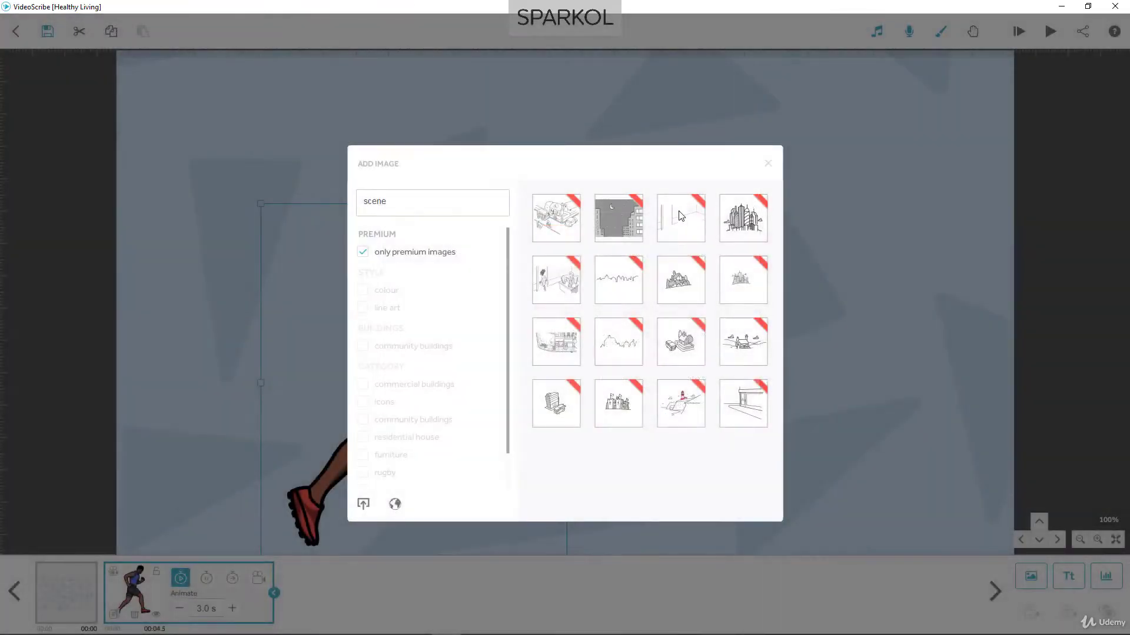
pyautogui.click(362, 252)
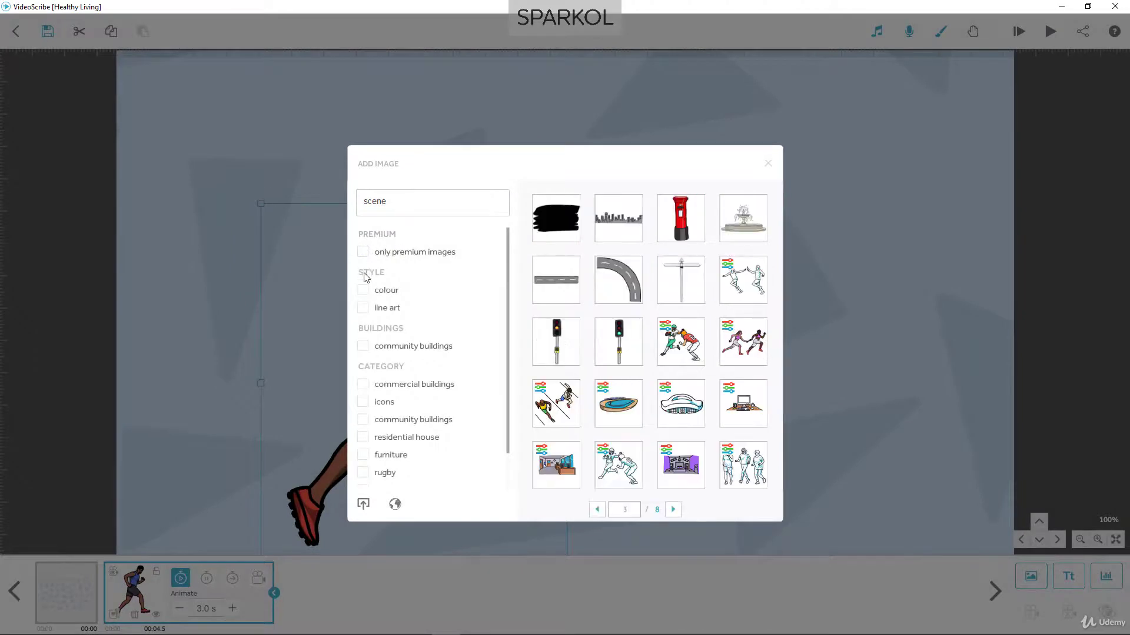
# - Filter the scene results to colour images and add the bridge-over-a-pond scene from the last page
pyautogui.click(363, 291)
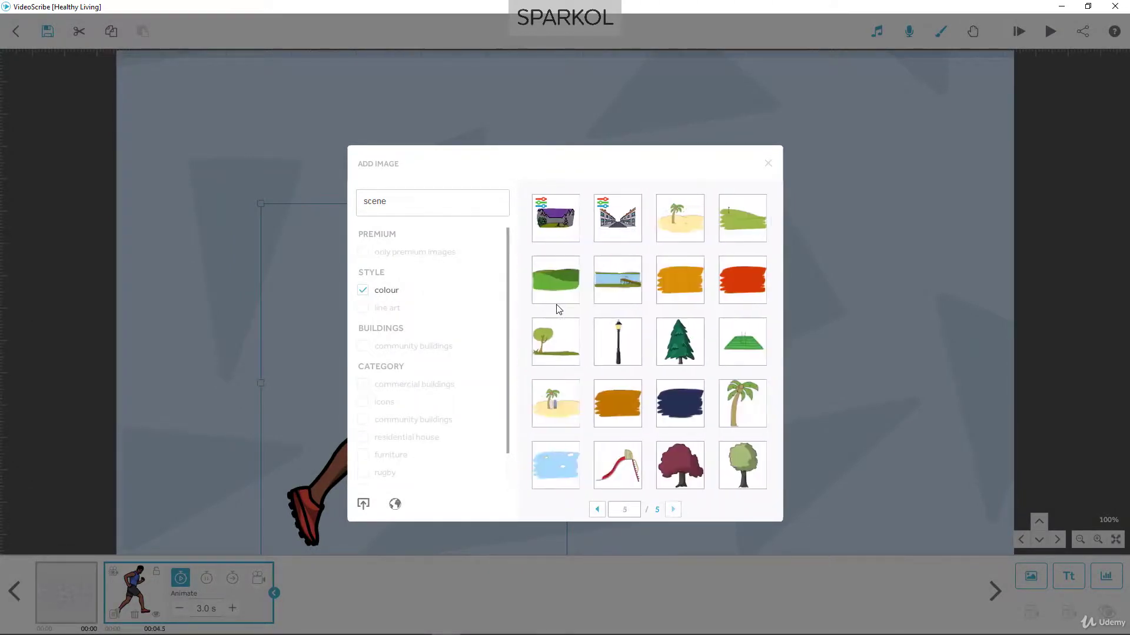
pyautogui.scroll(-1, 557, 309)
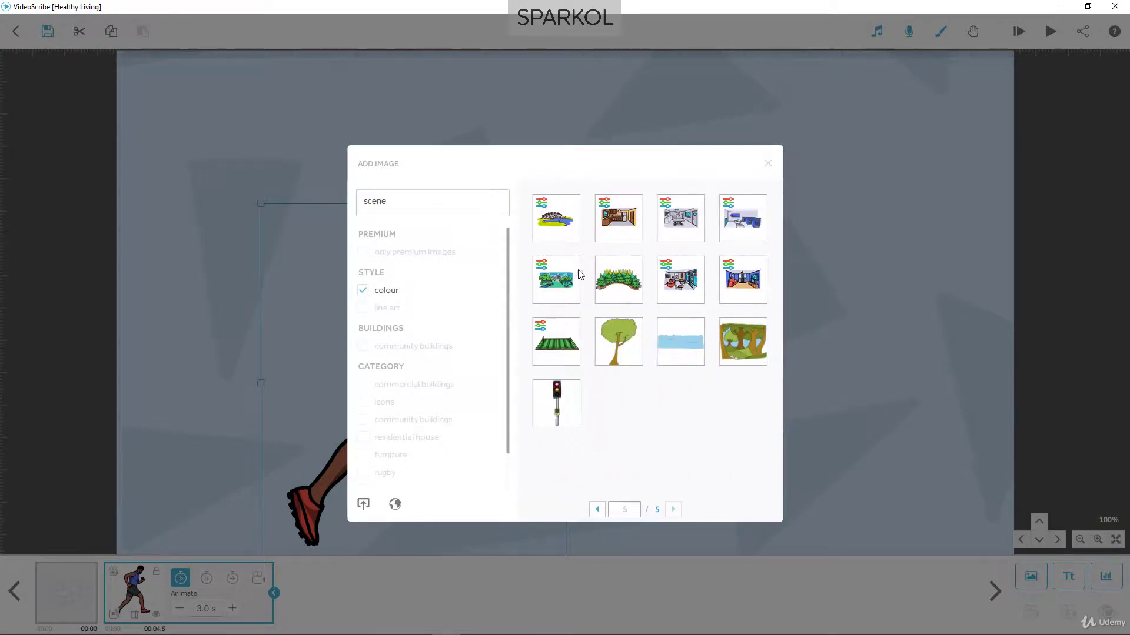
pyautogui.click(570, 222)
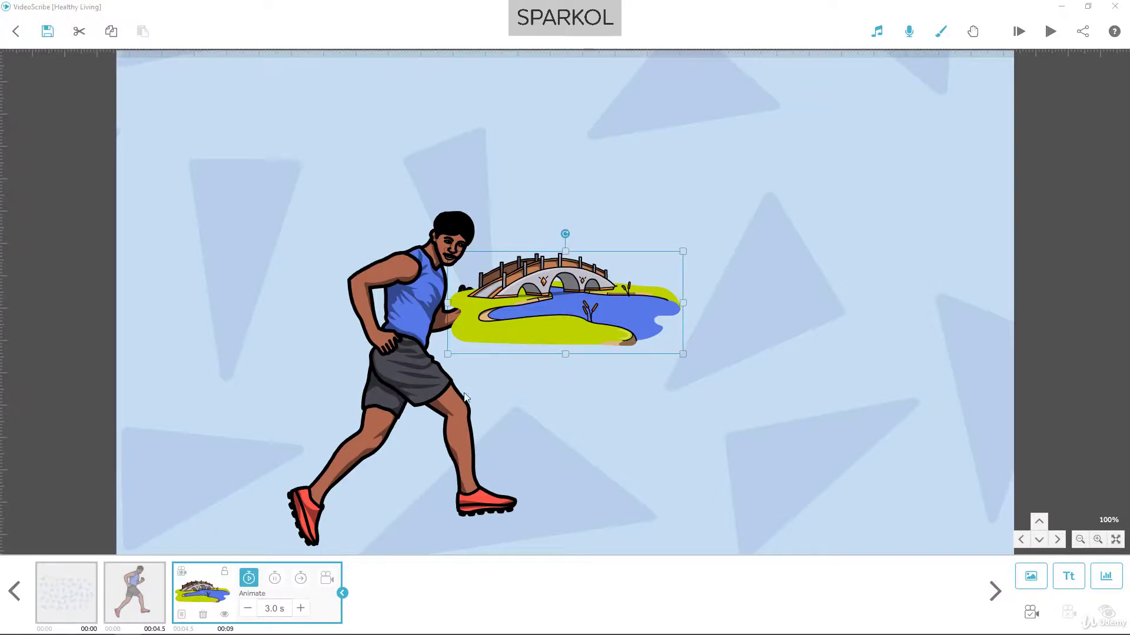
# - Place the bridge scene before the runner in the timeline and enlarge it to fill most of the canvas behind him
pyautogui.moveTo(534, 331); pyautogui.dragTo(389, 405)
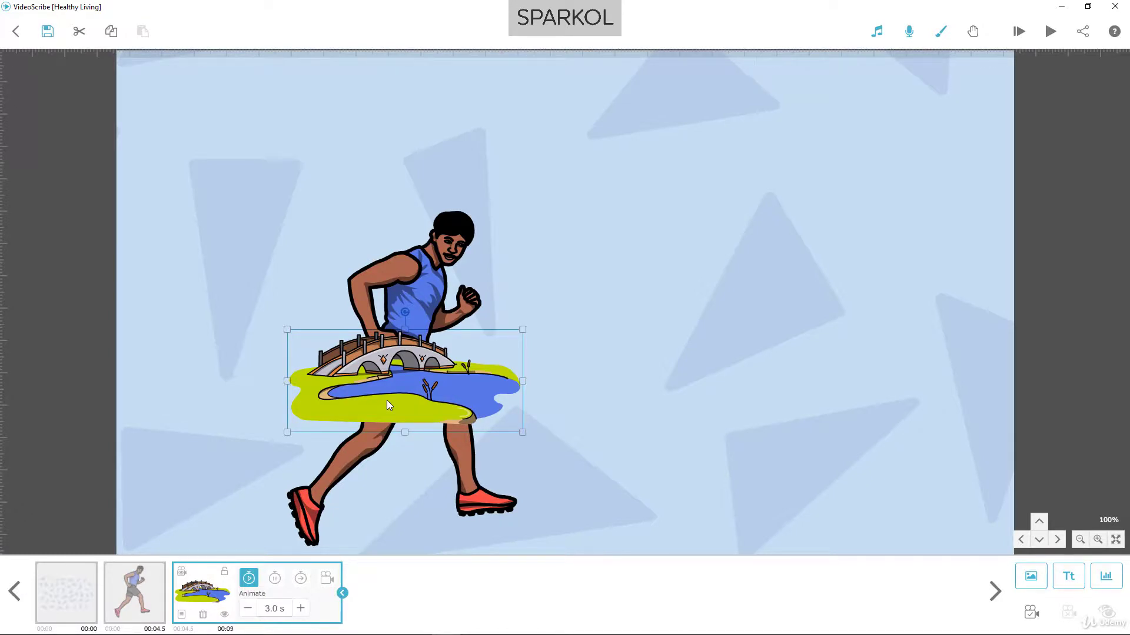
pyautogui.moveTo(387, 401); pyautogui.dragTo(411, 366)
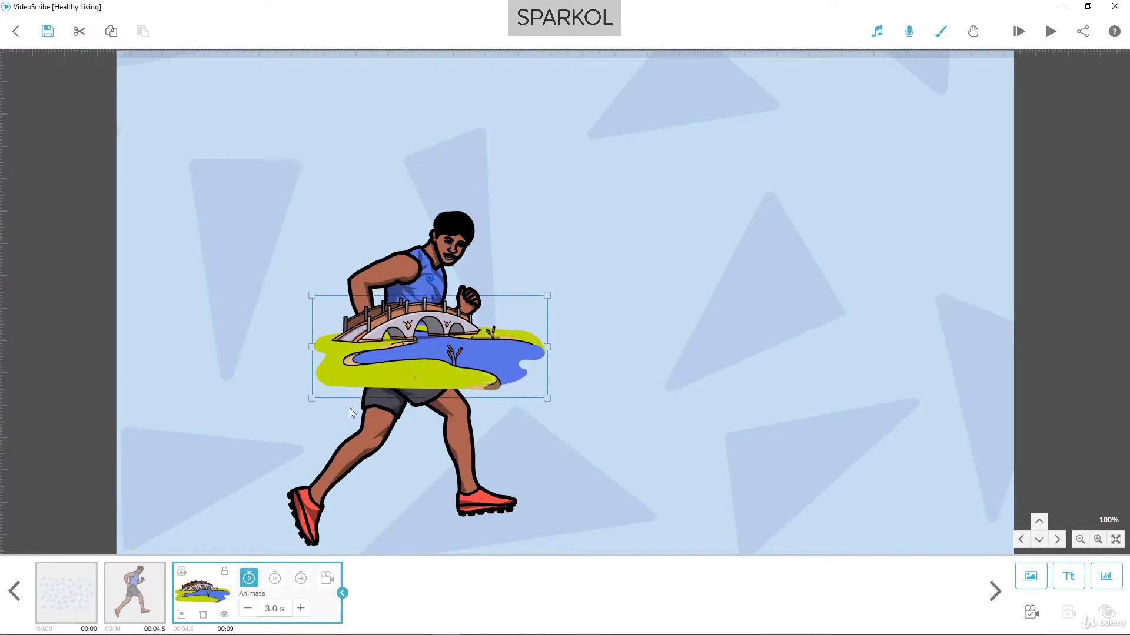
pyautogui.moveTo(213, 590); pyautogui.dragTo(126, 597)
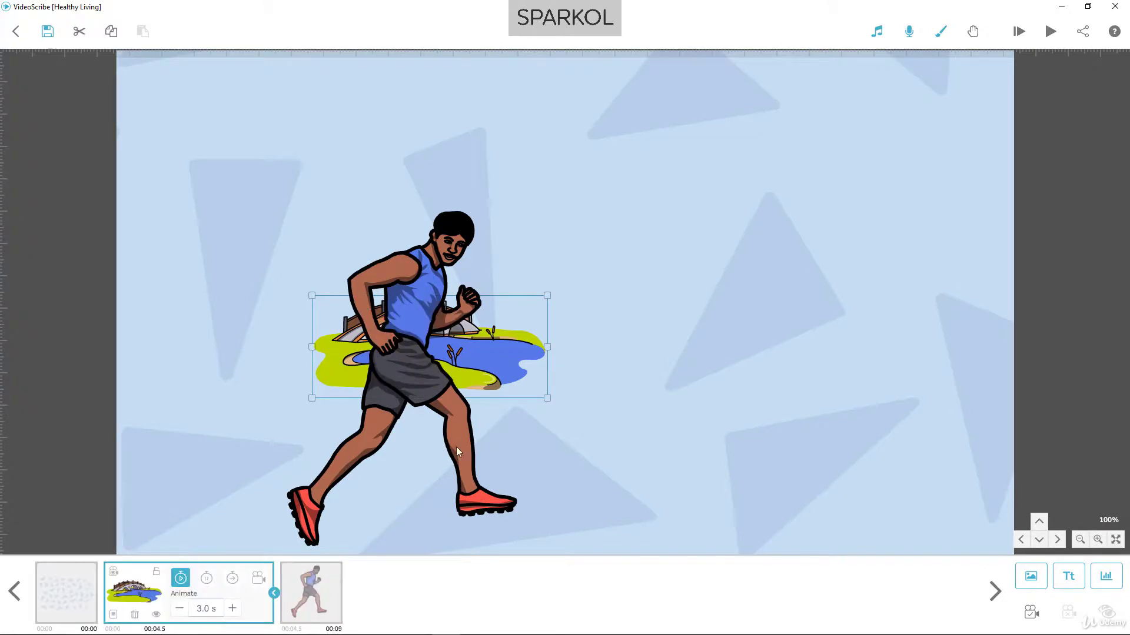
pyautogui.moveTo(517, 375); pyautogui.dragTo(816, 538)
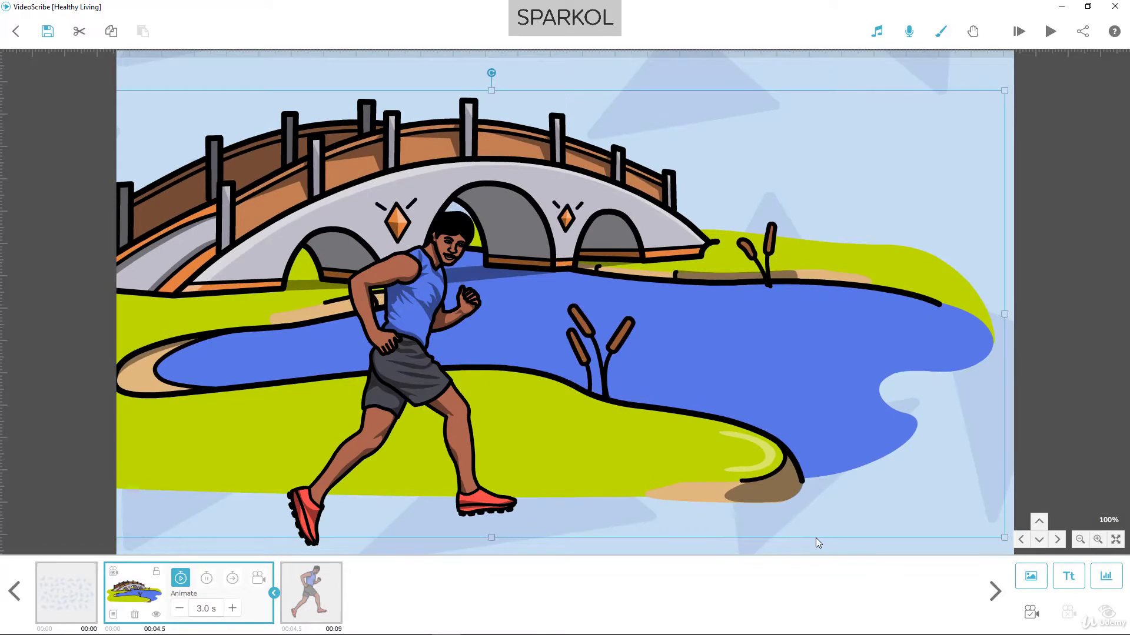
pyautogui.moveTo(743, 465); pyautogui.dragTo(764, 488)
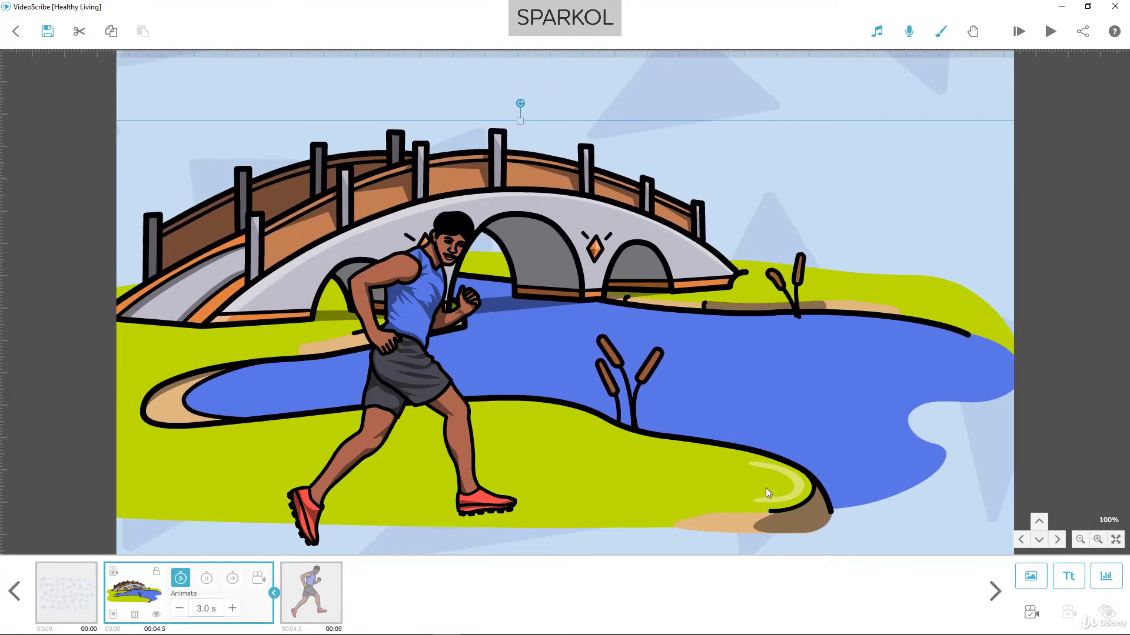
# - Reorder the bridge scene after the runner in the timeline and shrink it toward the canvas's right side
pyautogui.moveTo(146, 592); pyautogui.dragTo(247, 600)
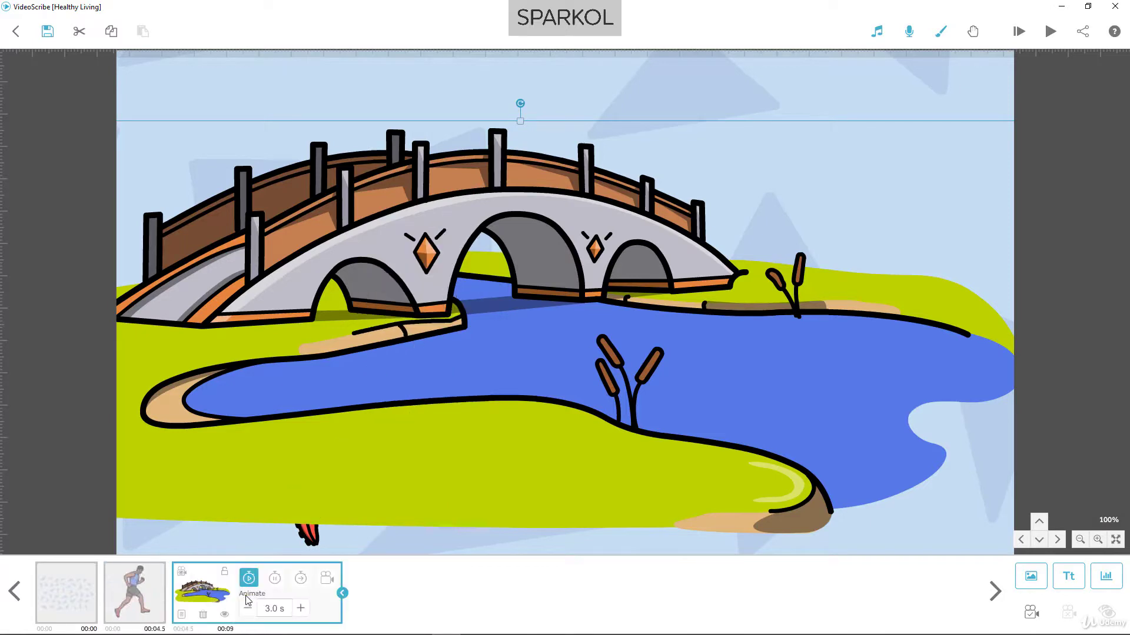
pyautogui.moveTo(258, 289); pyautogui.dragTo(468, 276)
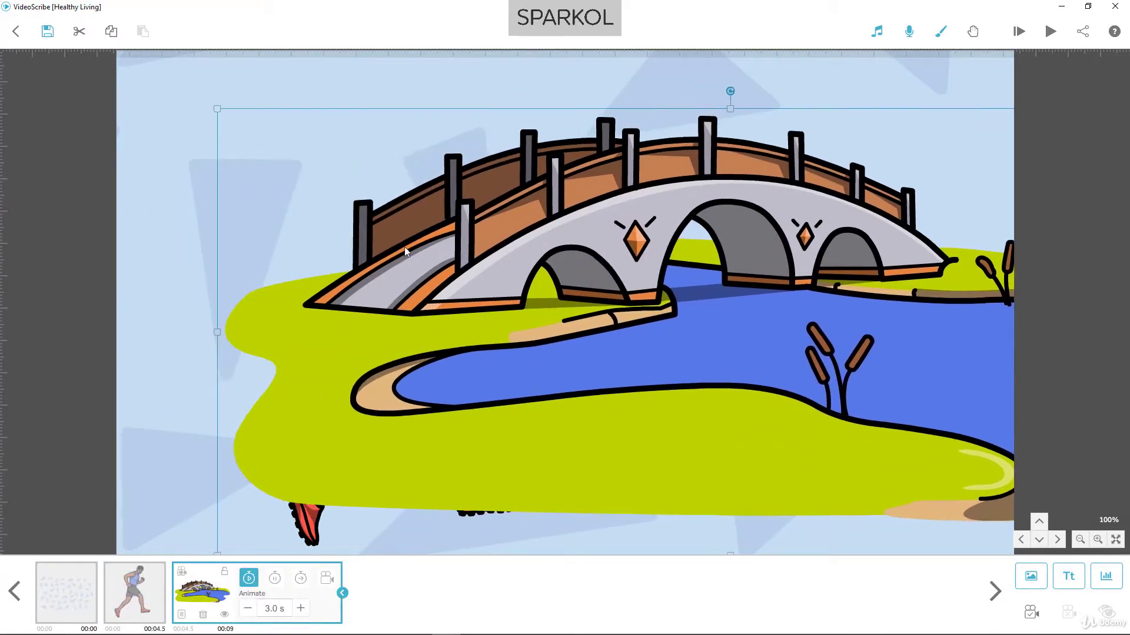
pyautogui.moveTo(214, 113); pyautogui.dragTo(665, 309)
# - Shift the runner slightly left, then slightly enlarge the bridge scene and place it just to his right without overlap
pyautogui.moveTo(412, 359); pyautogui.dragTo(353, 355)
pyautogui.moveTo(649, 381); pyautogui.dragTo(665, 309)
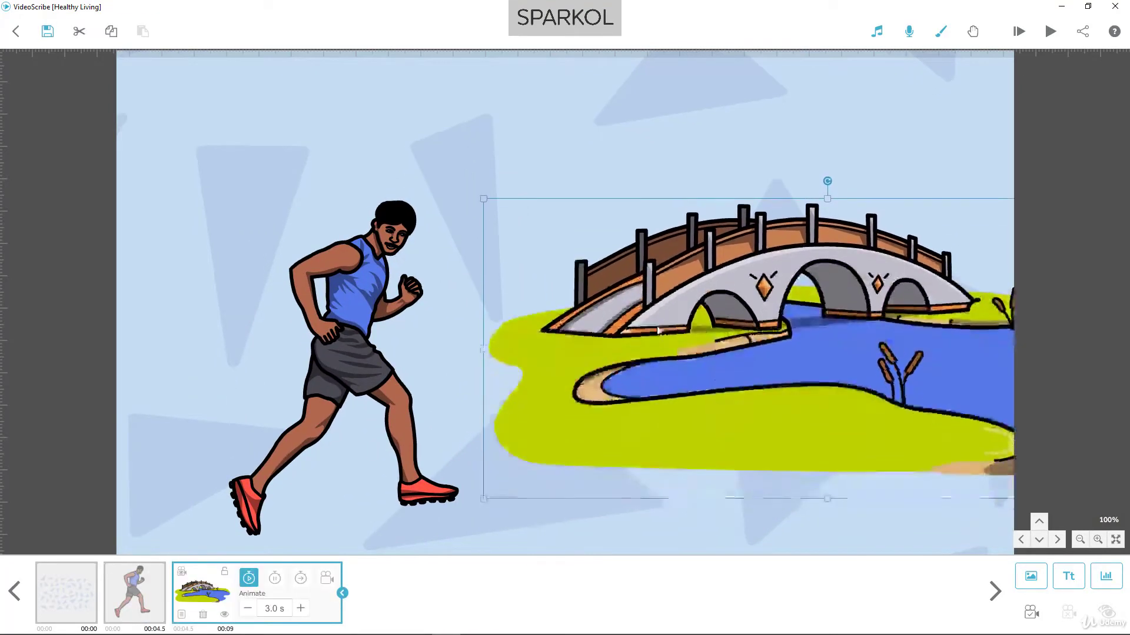
pyautogui.moveTo(483, 498); pyautogui.dragTo(470, 524)
pyautogui.moveTo(568, 439); pyautogui.dragTo(606, 468)
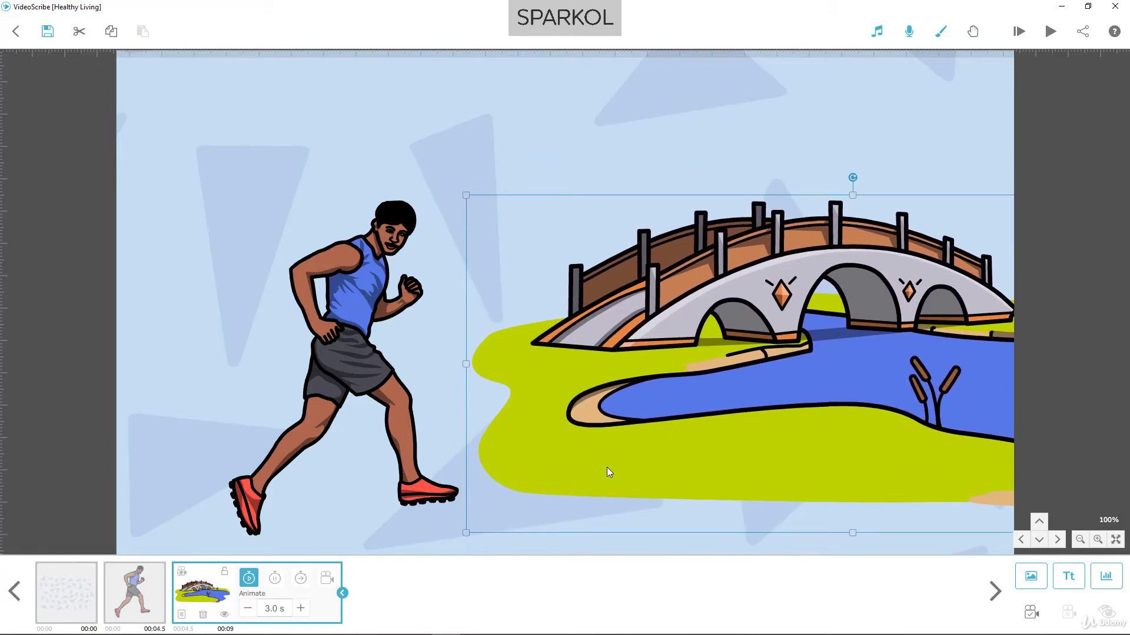
pyautogui.click(449, 369)
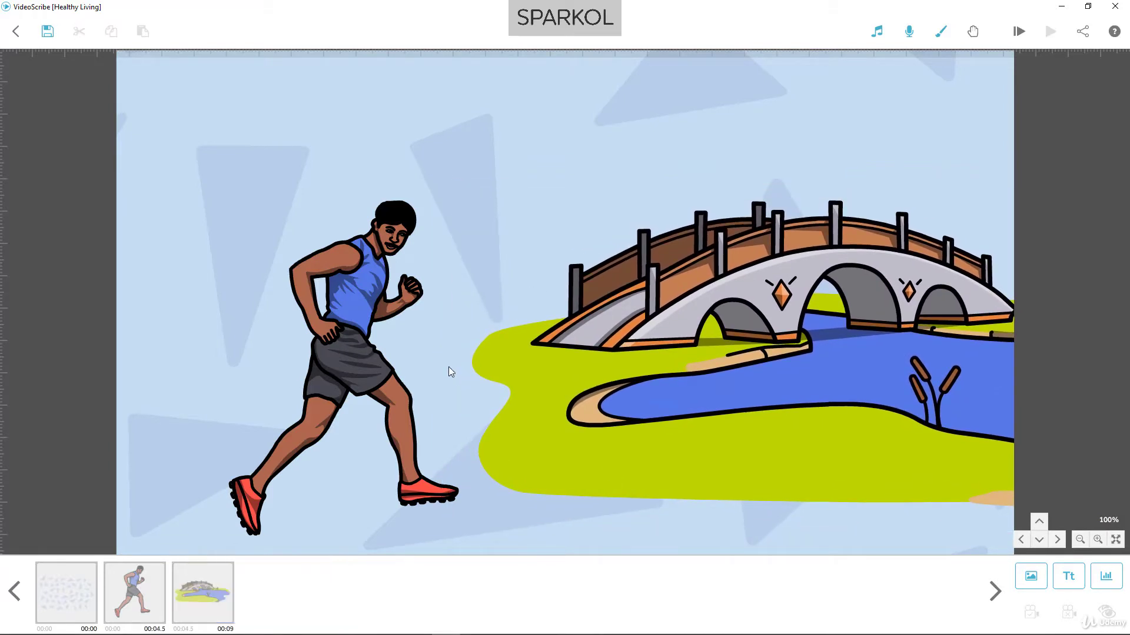
pyautogui.click(151, 345)
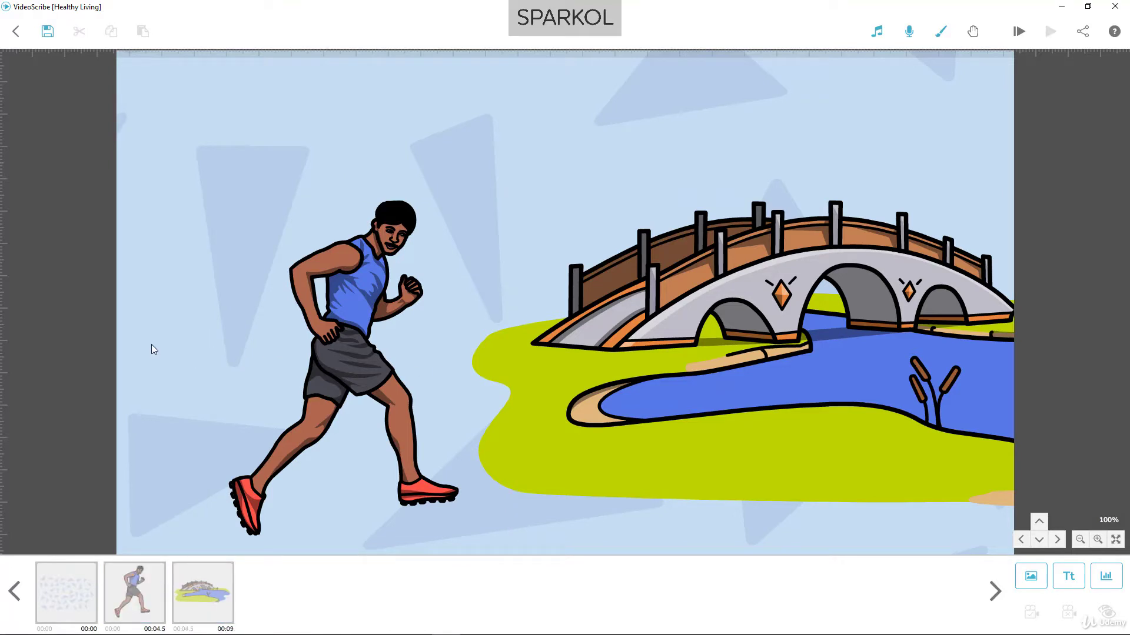